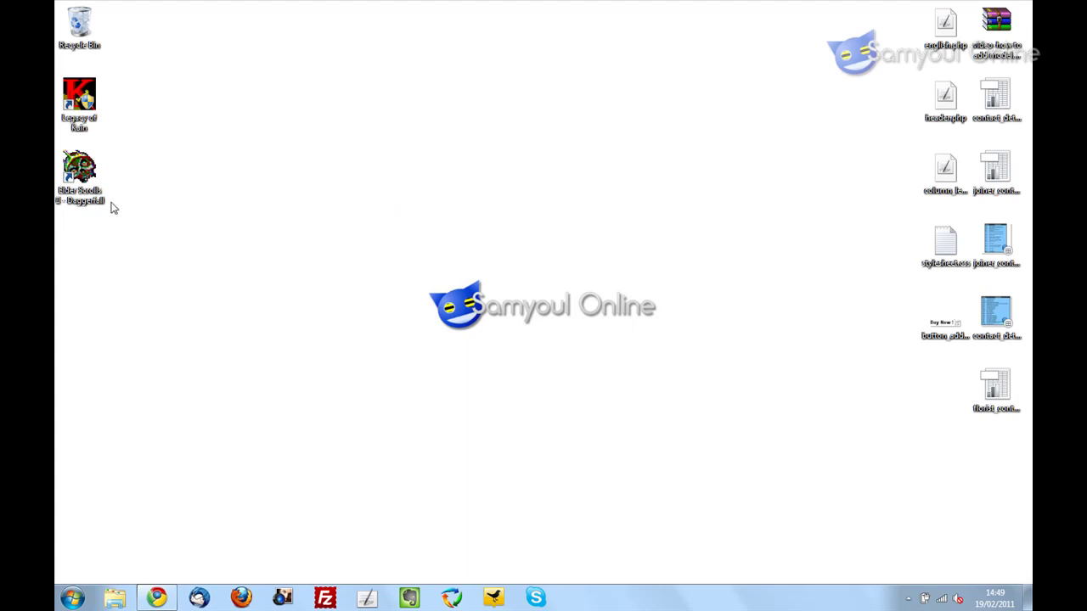
Move the Elder Scrolls II - Daggerfall shortcut away from the other desktop icons, and start a new game in Daggerfall.
drag(84, 188, 336, 208)
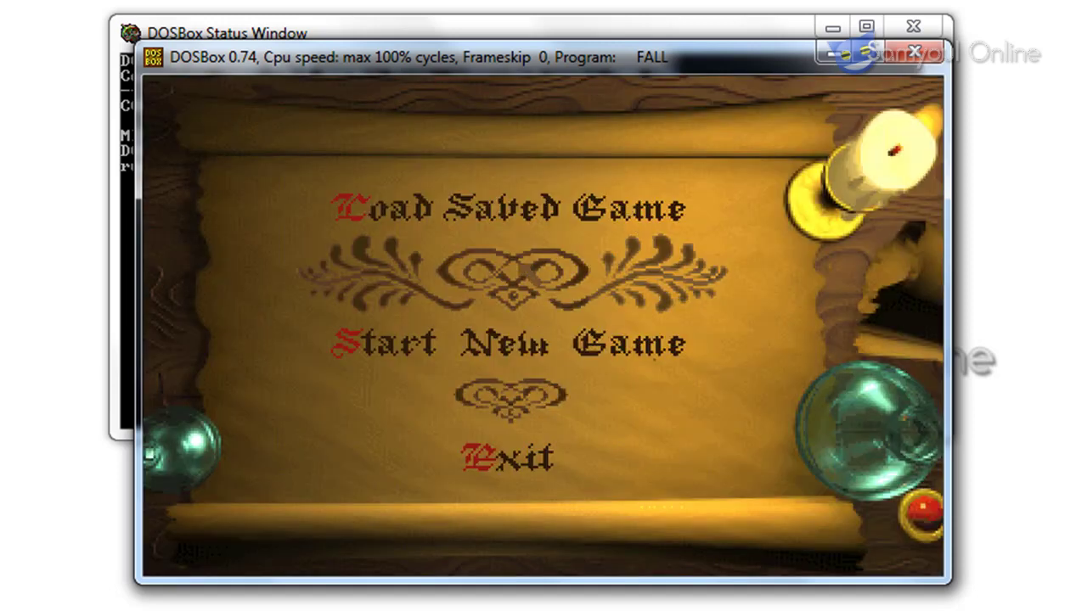
click(502, 219)
click(567, 468)
click(501, 363)
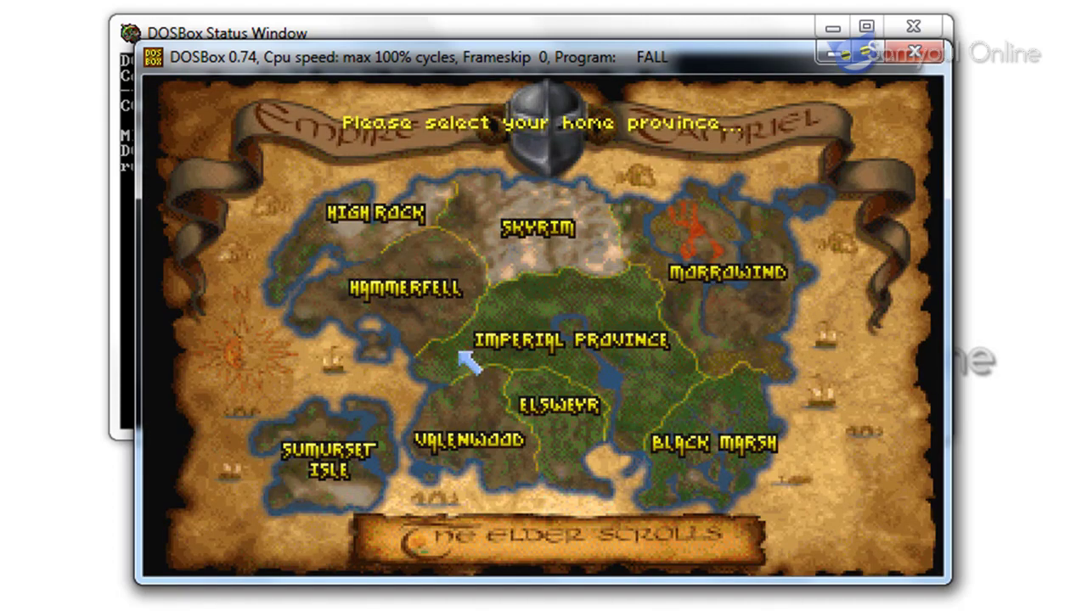
Choose Valenwood as the home province and set the character's gender to male.
click(478, 435)
click(486, 415)
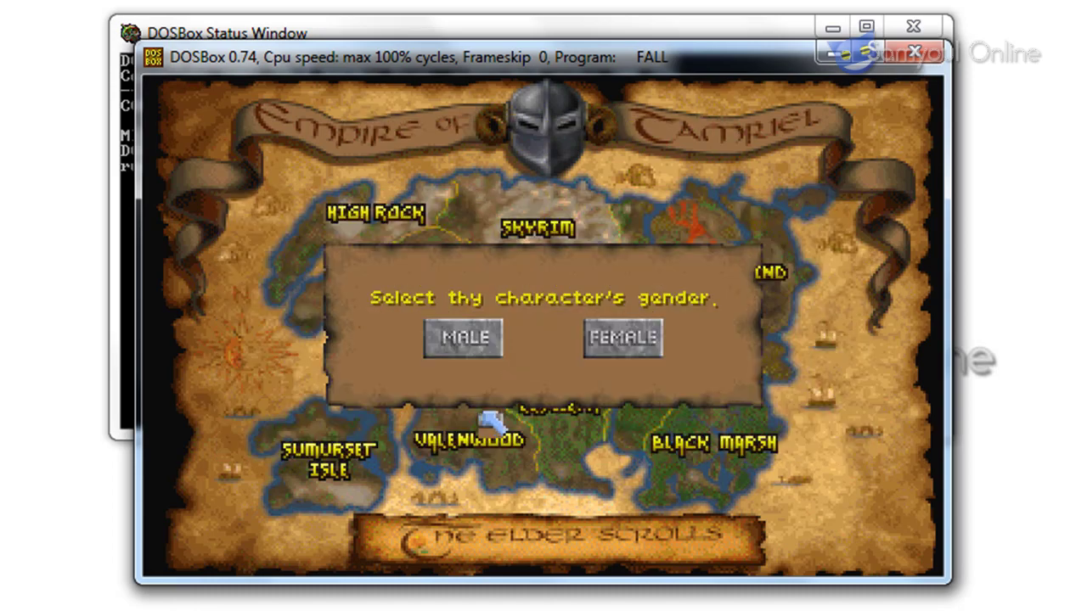
click(469, 352)
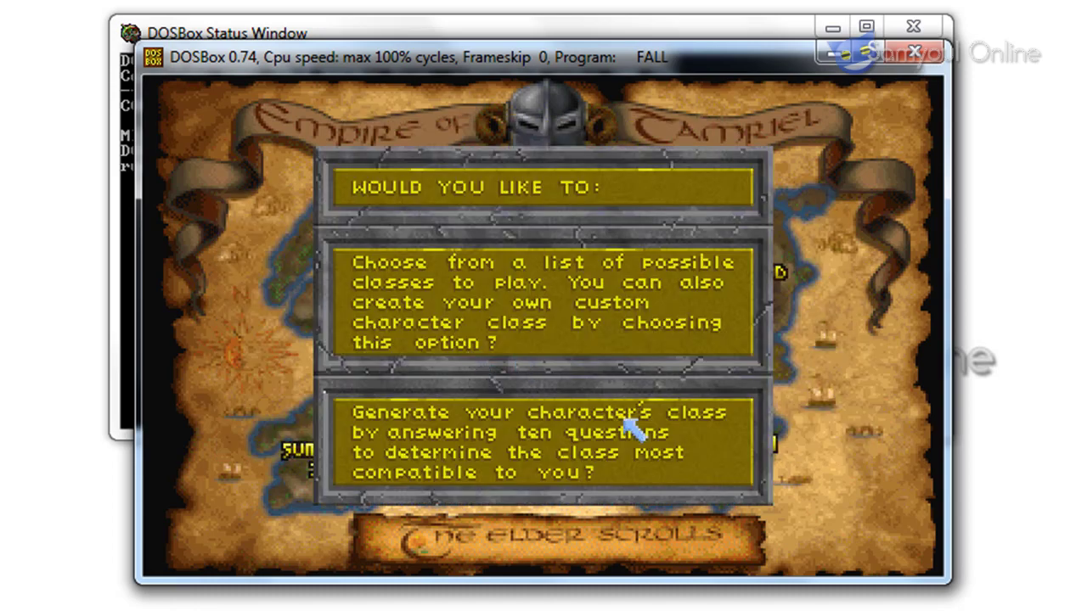
Choose the Nightblade class from the class list and accept the reputation summary.
click(582, 352)
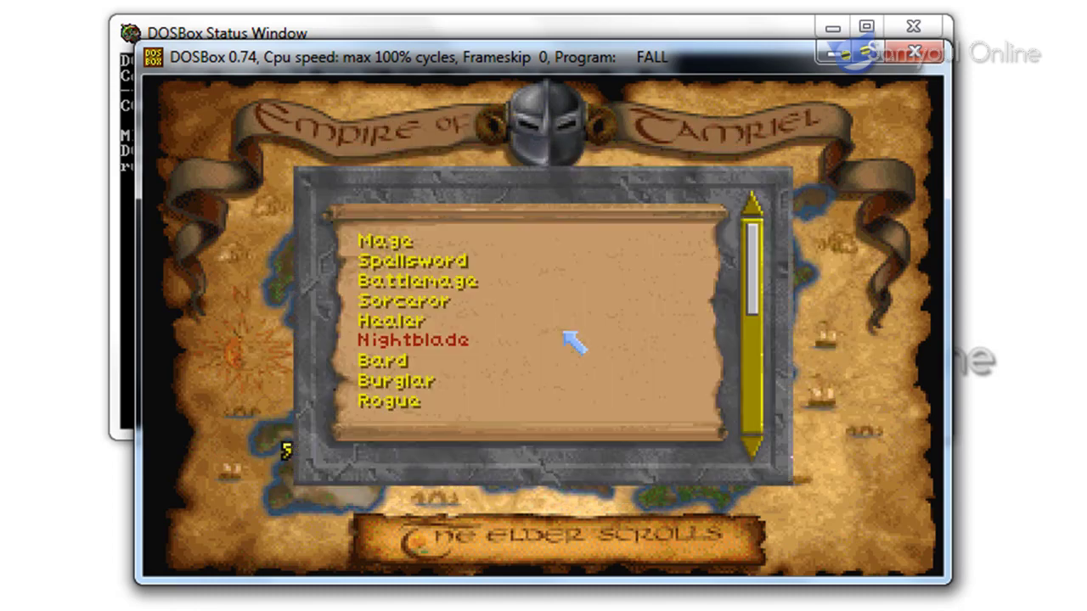
click(424, 343)
click(501, 374)
click(509, 344)
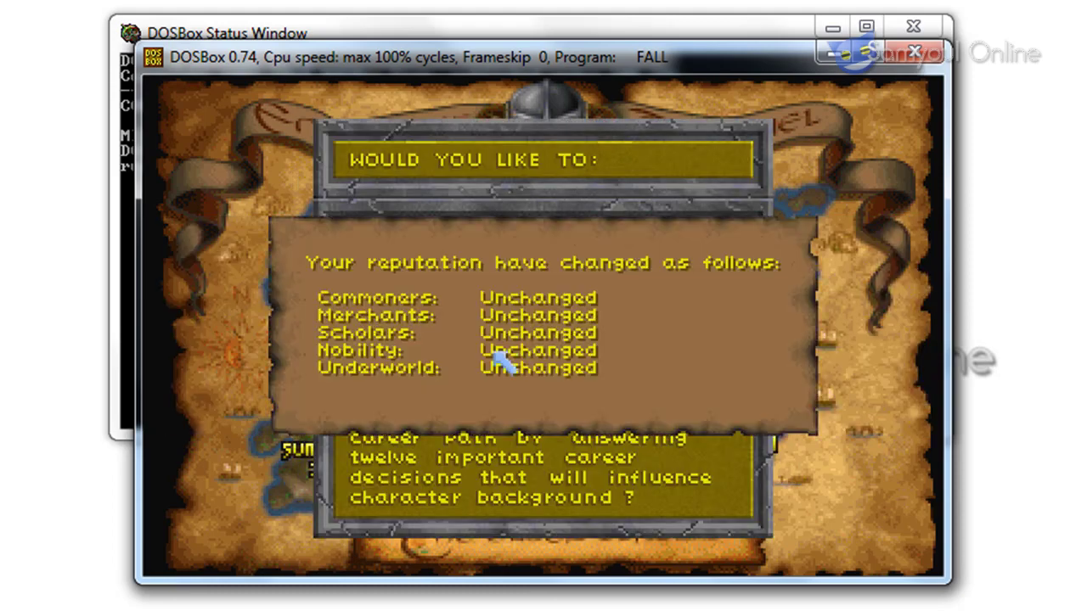
click(501, 373)
Name the character fg, accept the name, and close the DOSBox game window.
text(Fad)
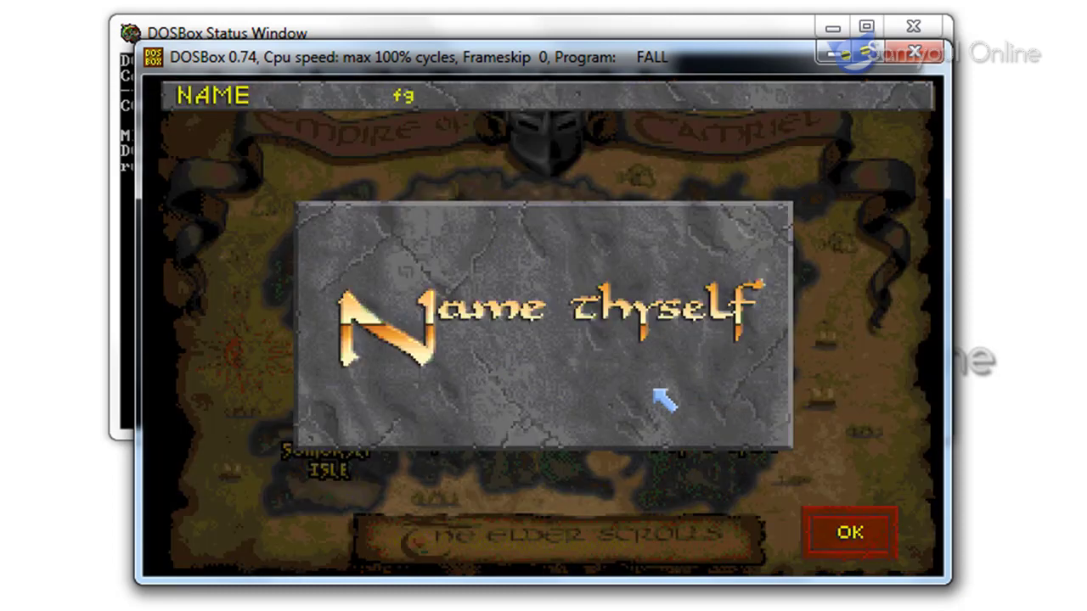
click(888, 521)
click(859, 530)
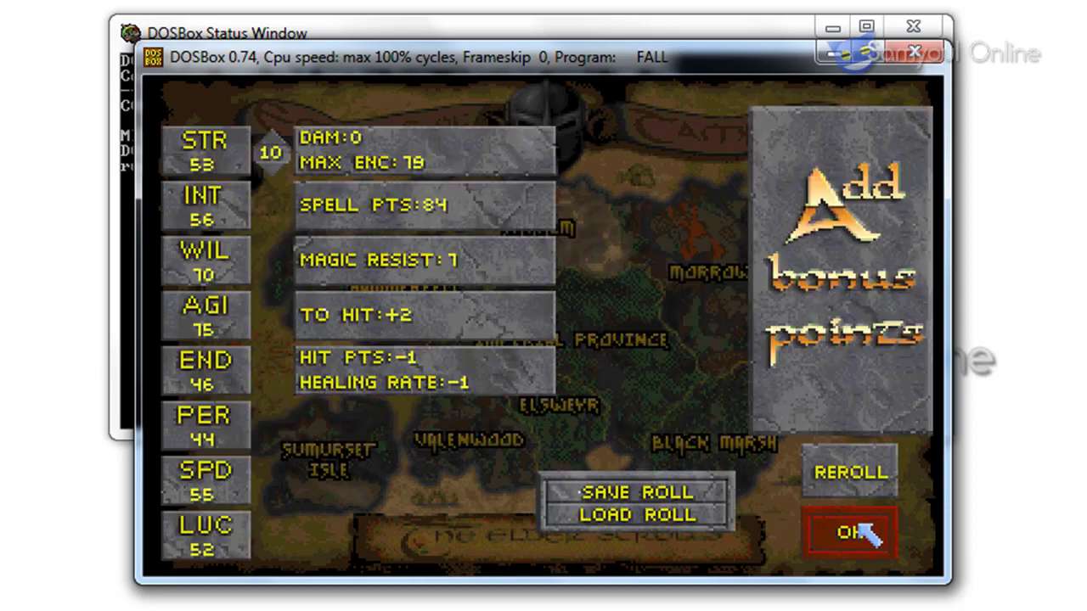
click(947, 89)
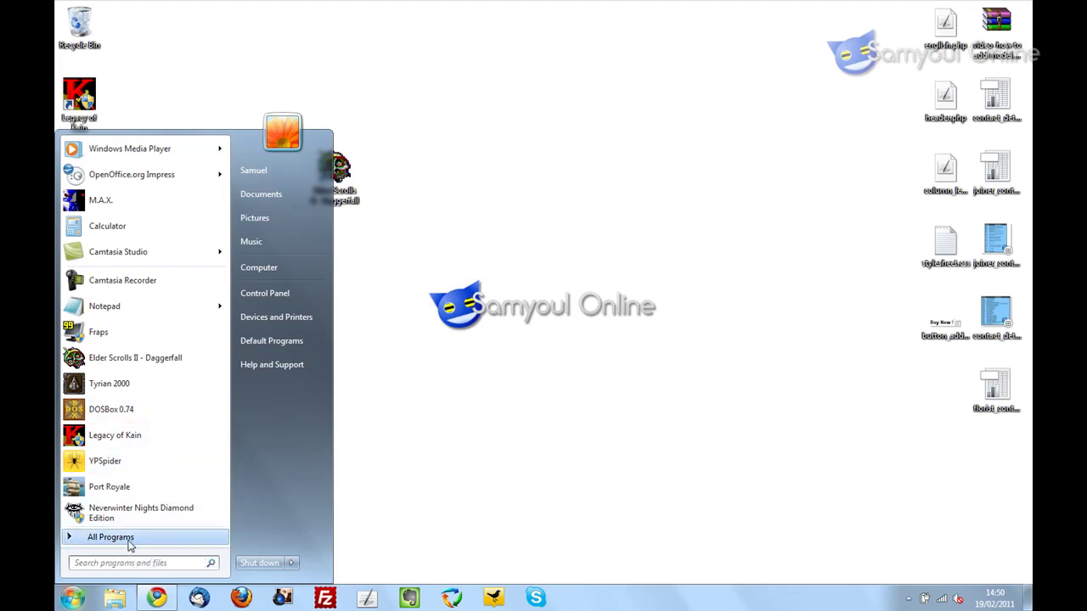
Open the dosbox-0.74.conf configuration file through the DOSBox 0.74 Options entry.
click(130, 543)
click(121, 337)
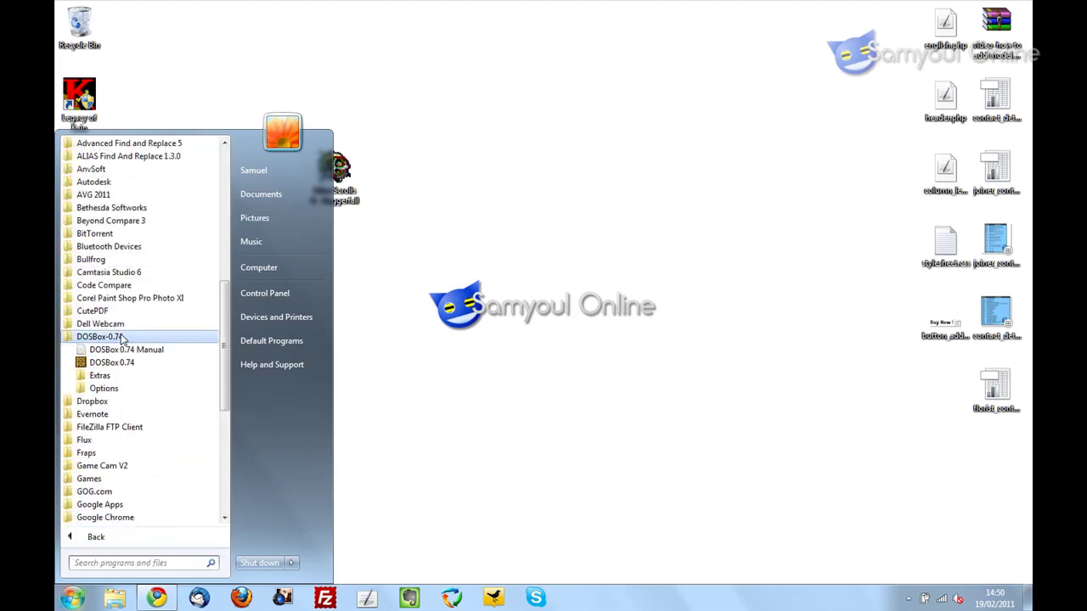
click(107, 391)
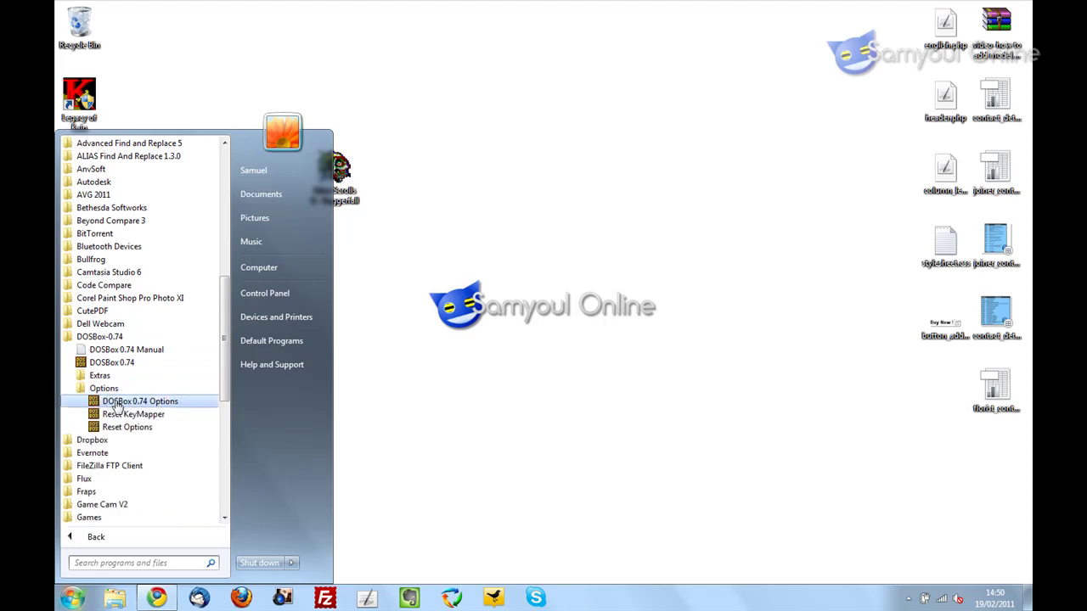
click(118, 405)
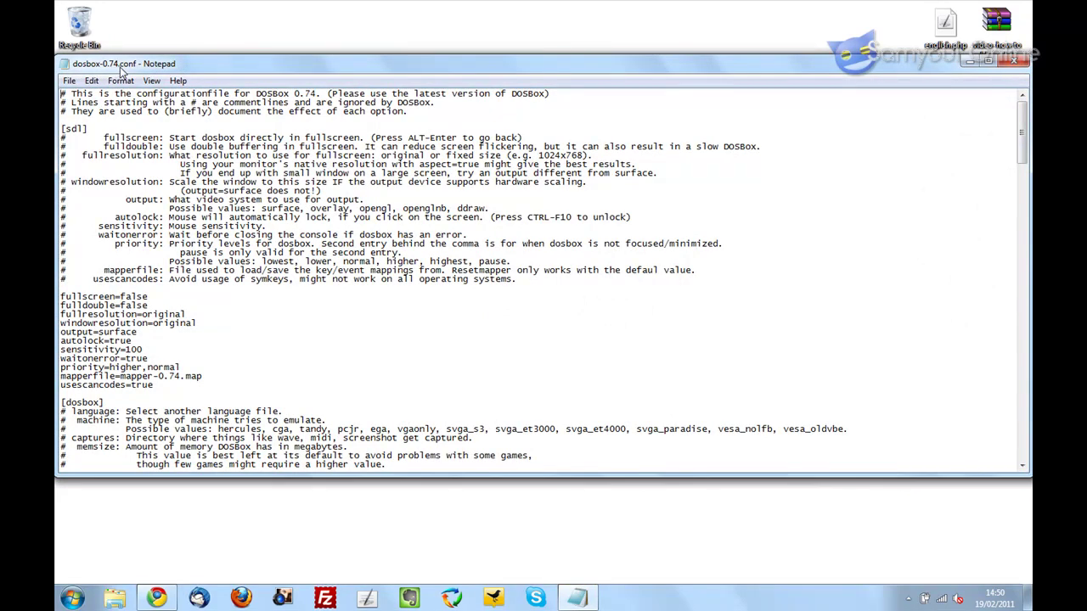
Append to the [autoexec] section: MOUNT c "c:\games\df" -freesize 1024; MOUNT d "c:\games\df\DFCD" -t cdrom -label Daggerfall; c:; CD DAGGER; DAGGER.
drag(1025, 186, 1023, 429)
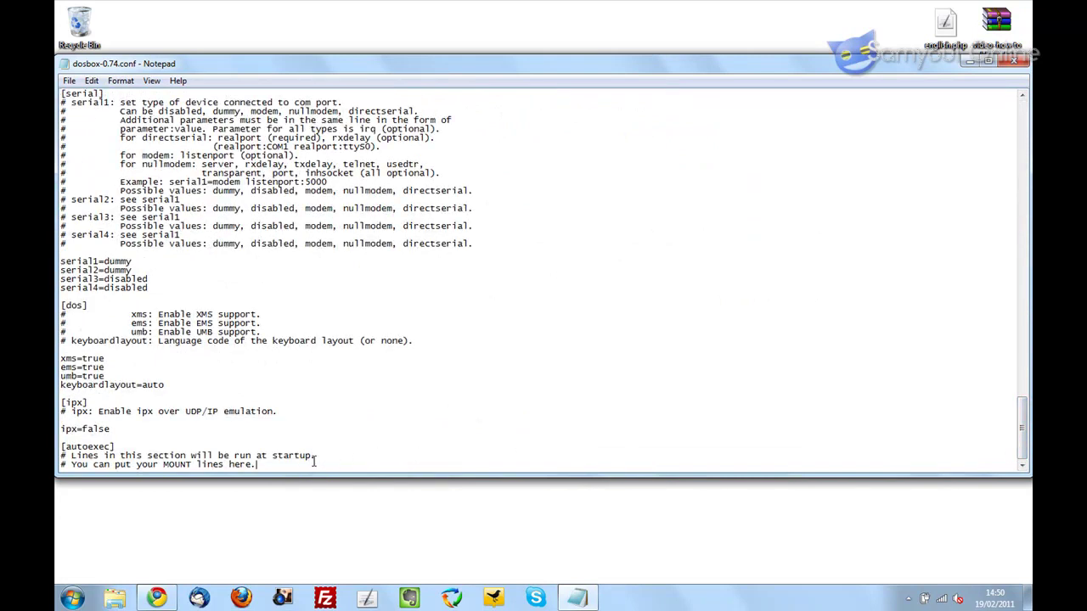
text(MOUNT c "c:\games\df" -freesize 1024 MOUNT d "c:\games\df\DFCD" -t cdrom -label Daggerfall c: CD DAGGER DAGGER)
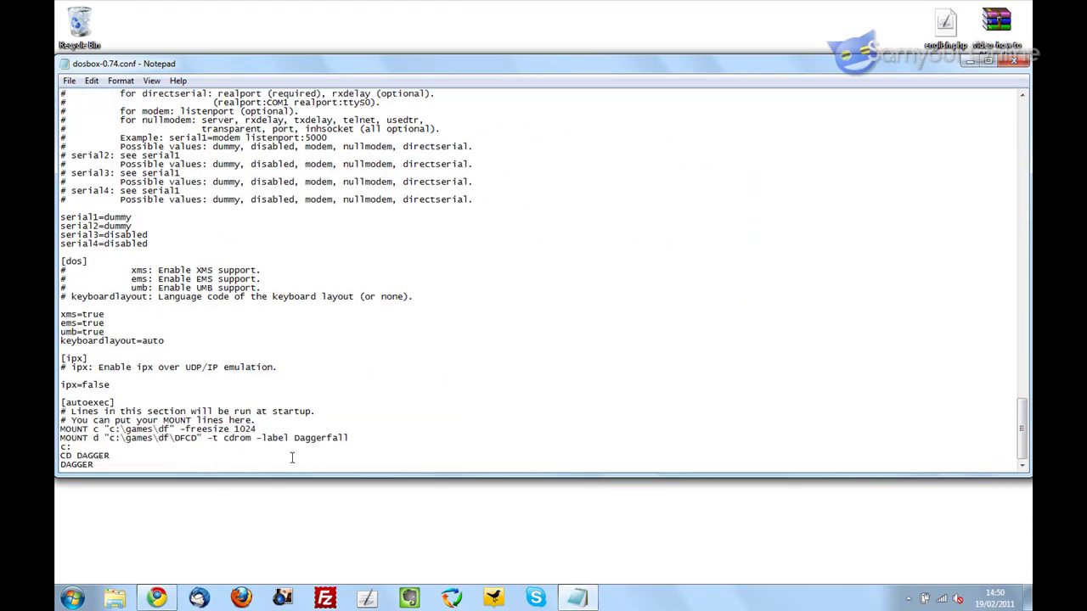
drag(104, 469, 62, 428)
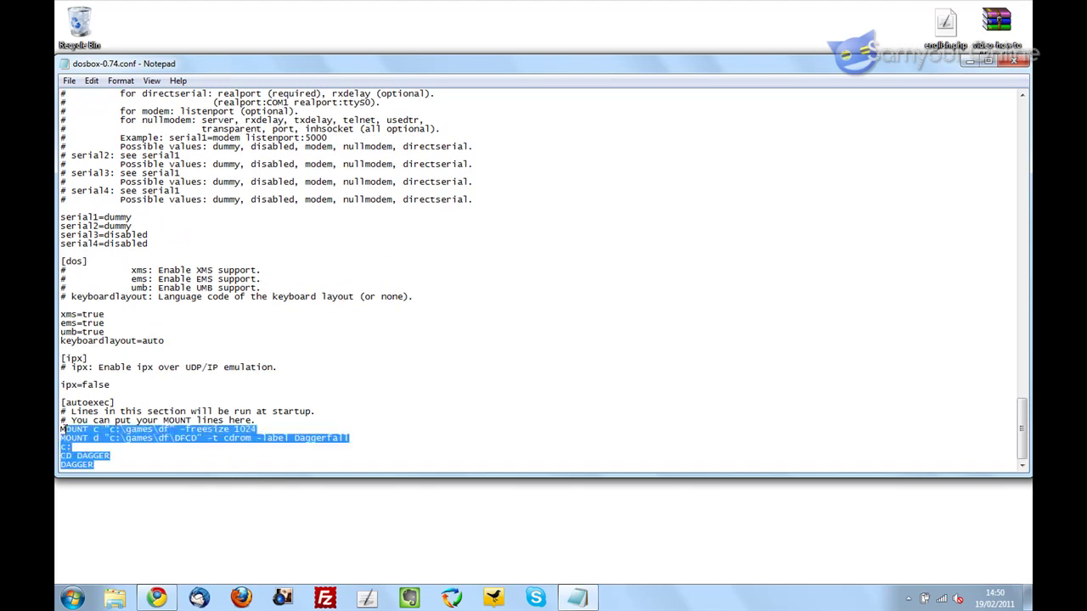
click(61, 431)
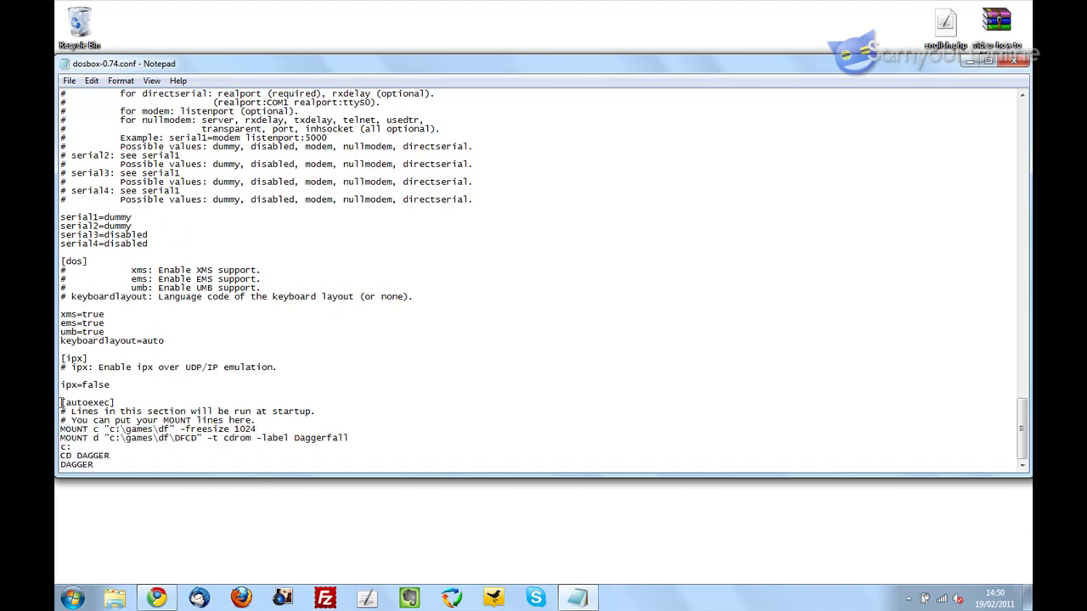
drag(61, 404, 125, 405)
click(129, 405)
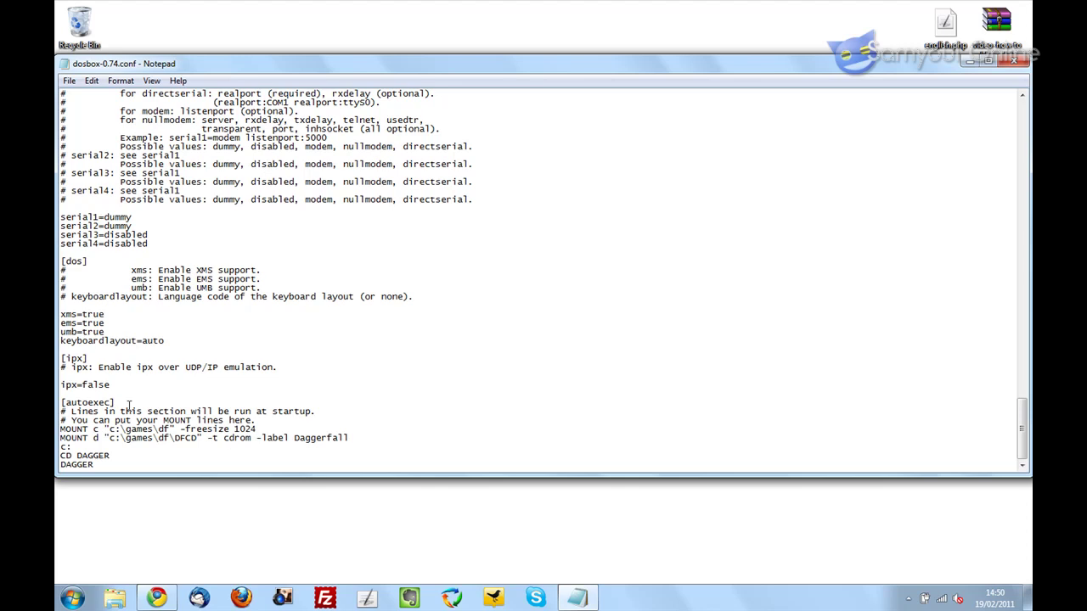
Save the edited configuration as a new file named dosbox-0.74-df.conf in C:\Games\DF, and close it.
click(70, 81)
click(95, 138)
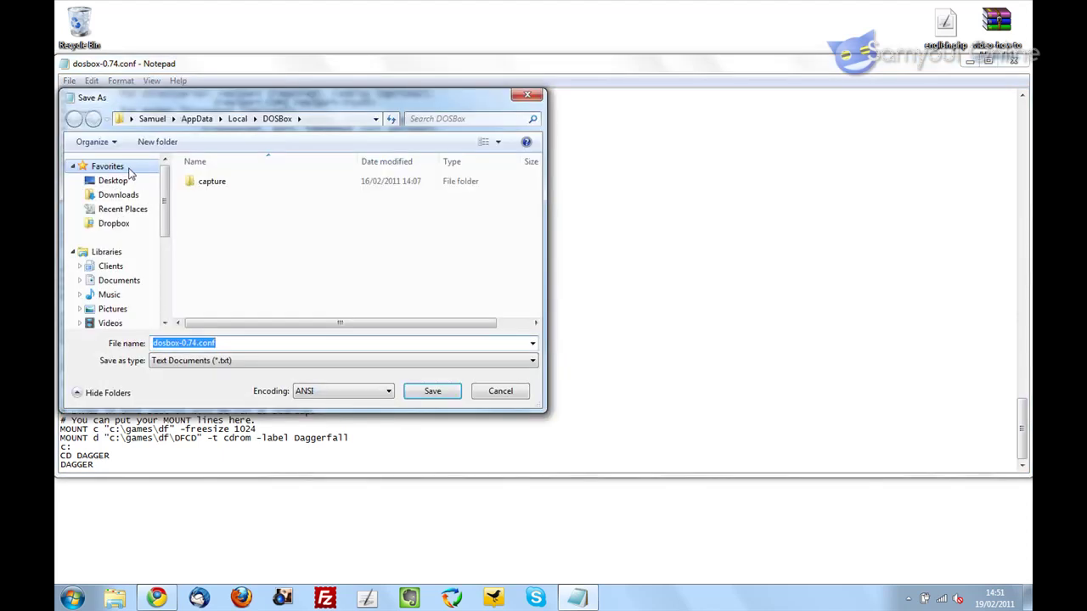
scroll(157, 204, down, 2)
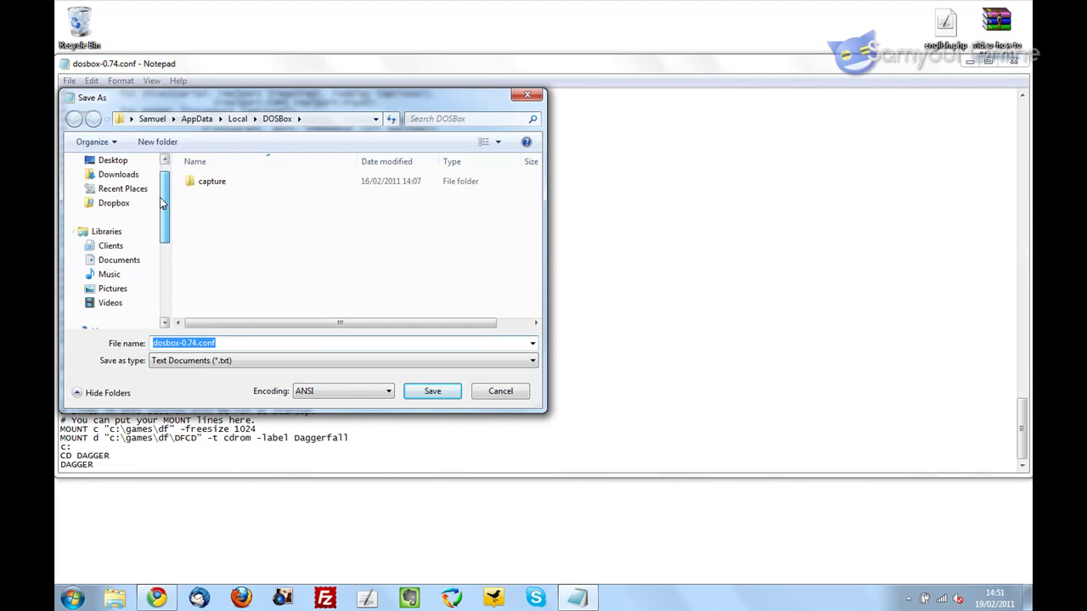
scroll(161, 212, down, 3)
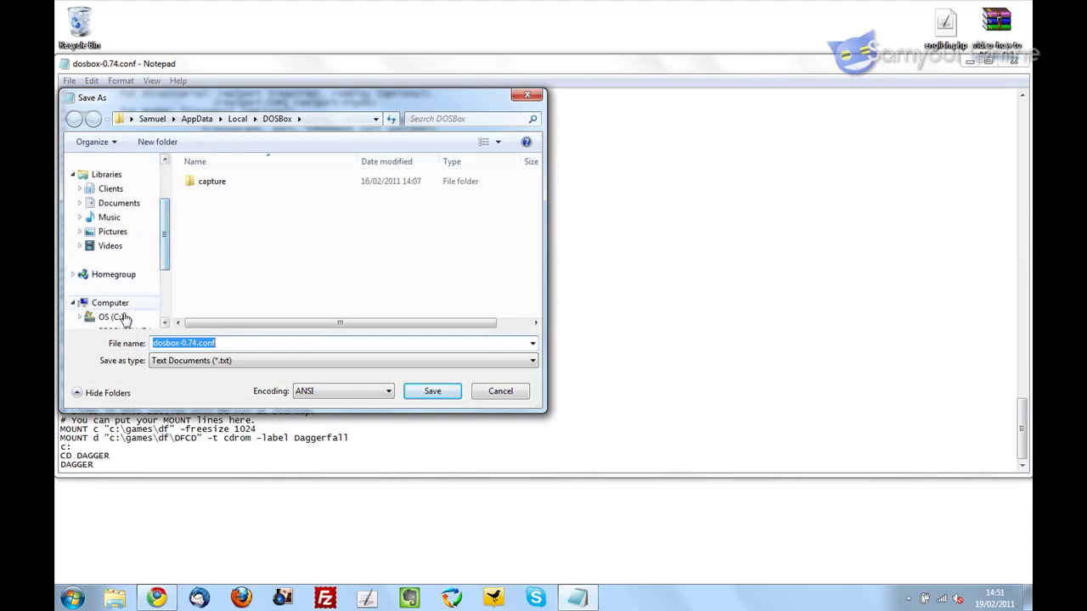
click(124, 317)
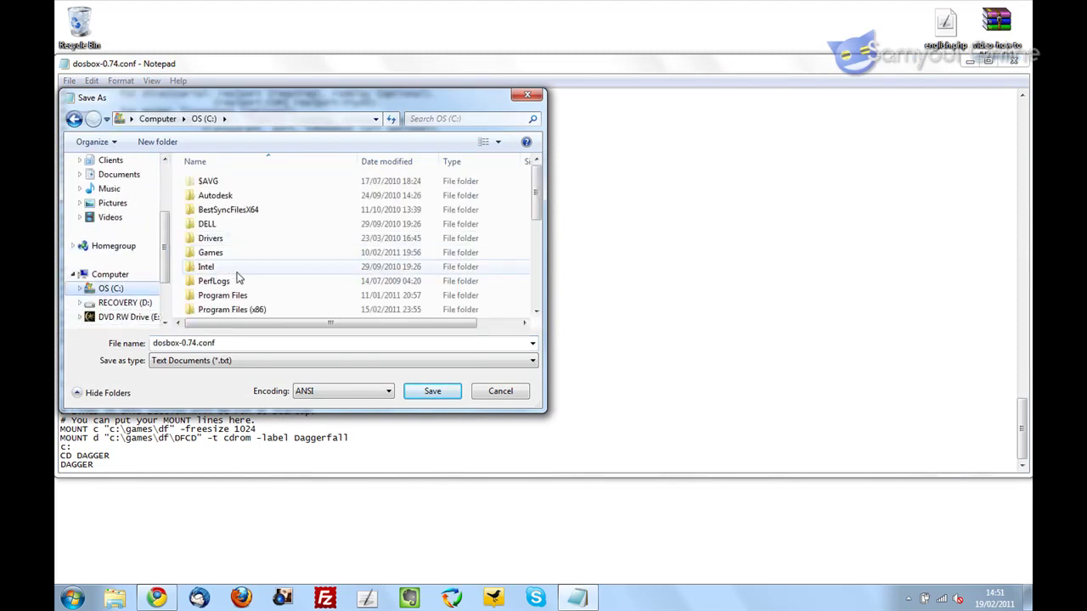
click(212, 253)
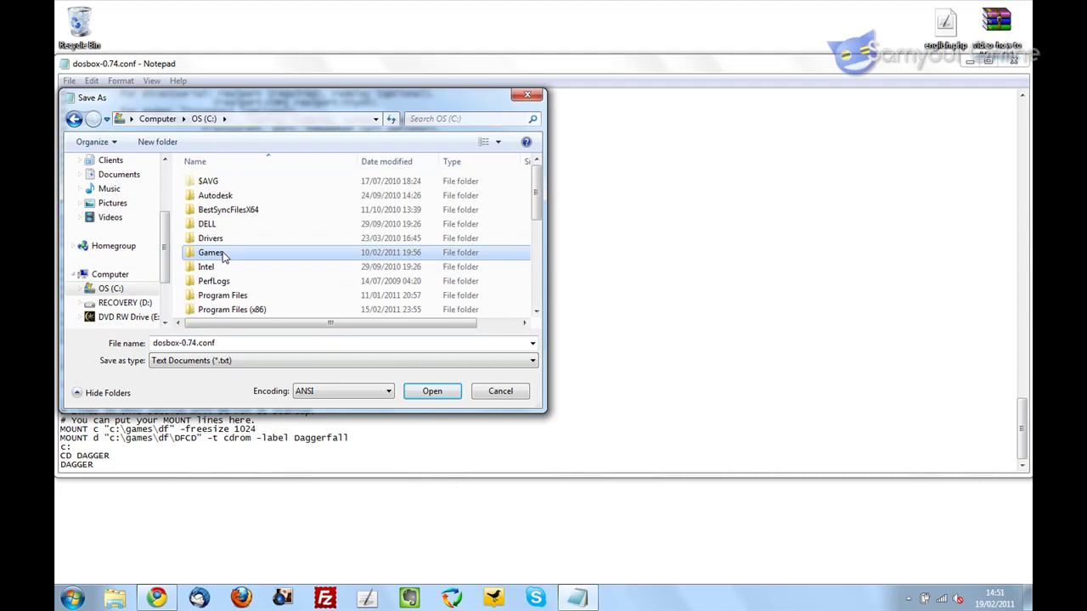
double_click(223, 254)
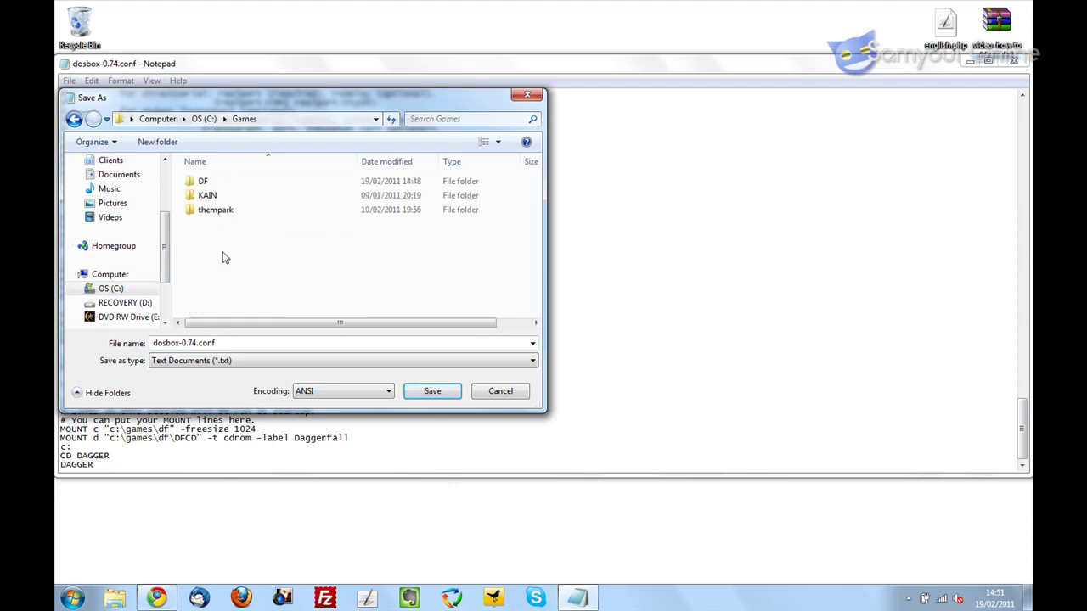
double_click(208, 183)
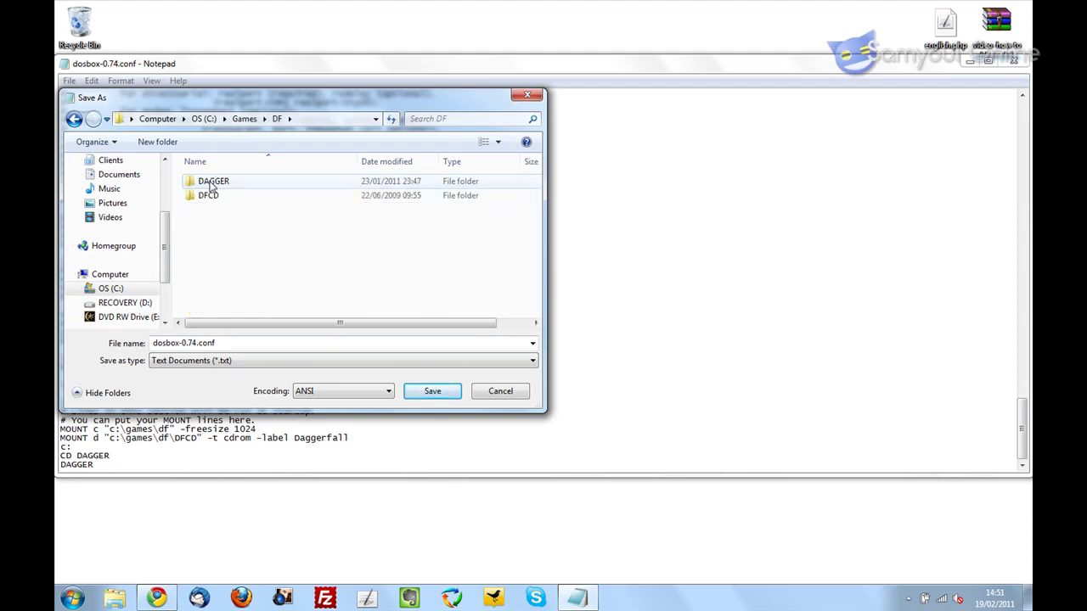
click(198, 343)
click(198, 343)
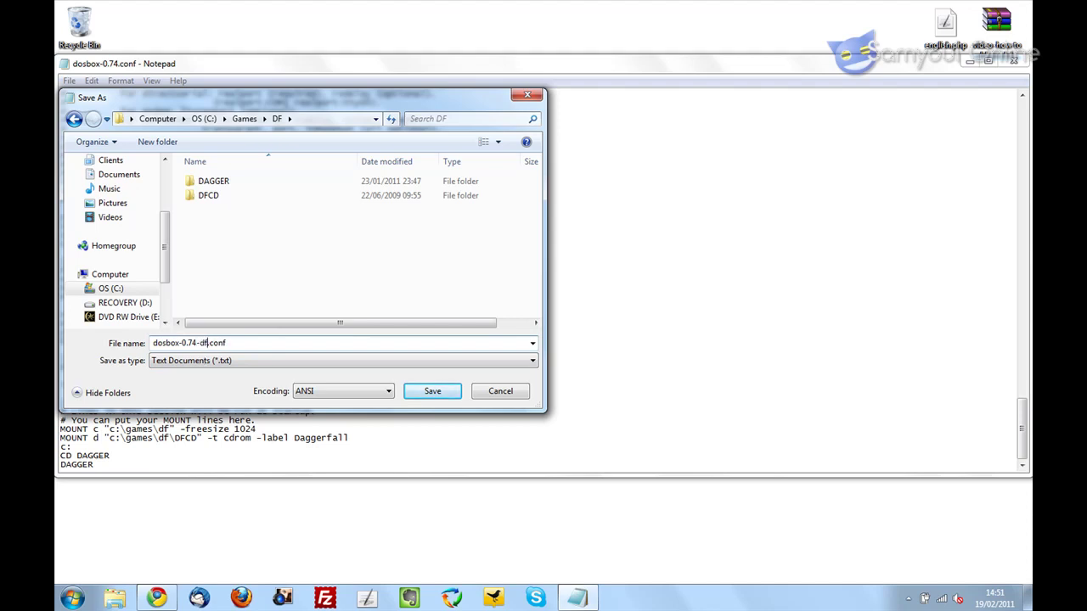
key(Return)
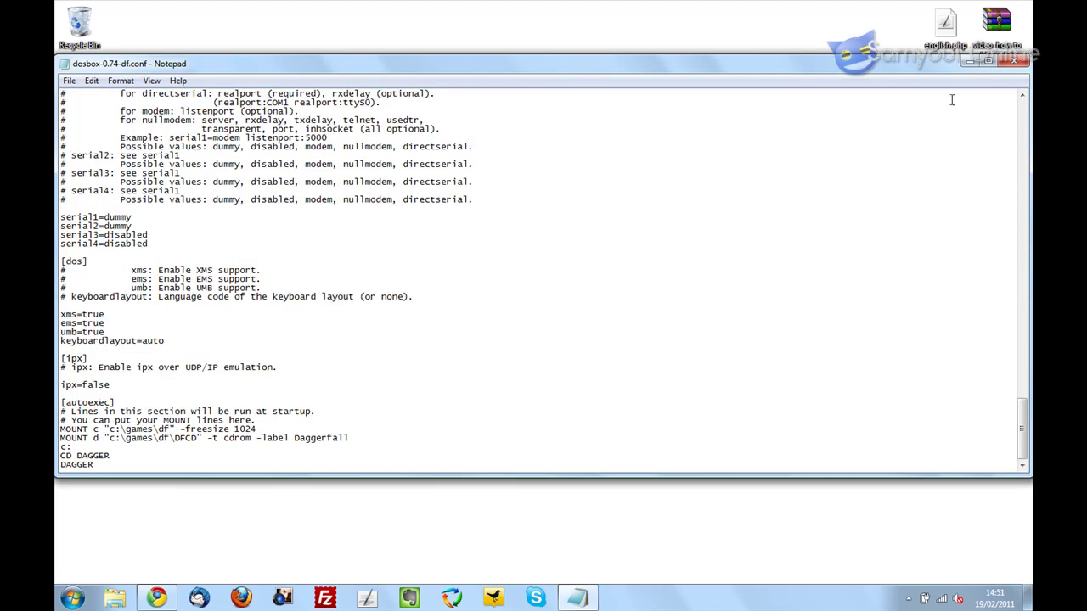
click(1014, 67)
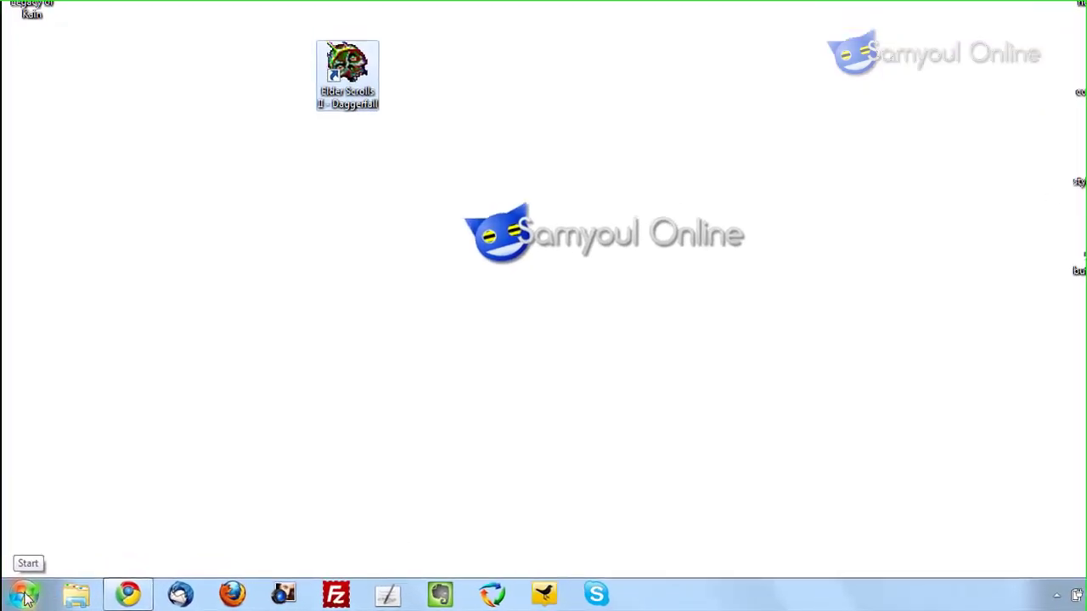
Open the C:\Games\DF folder in Windows Explorer.
click(72, 597)
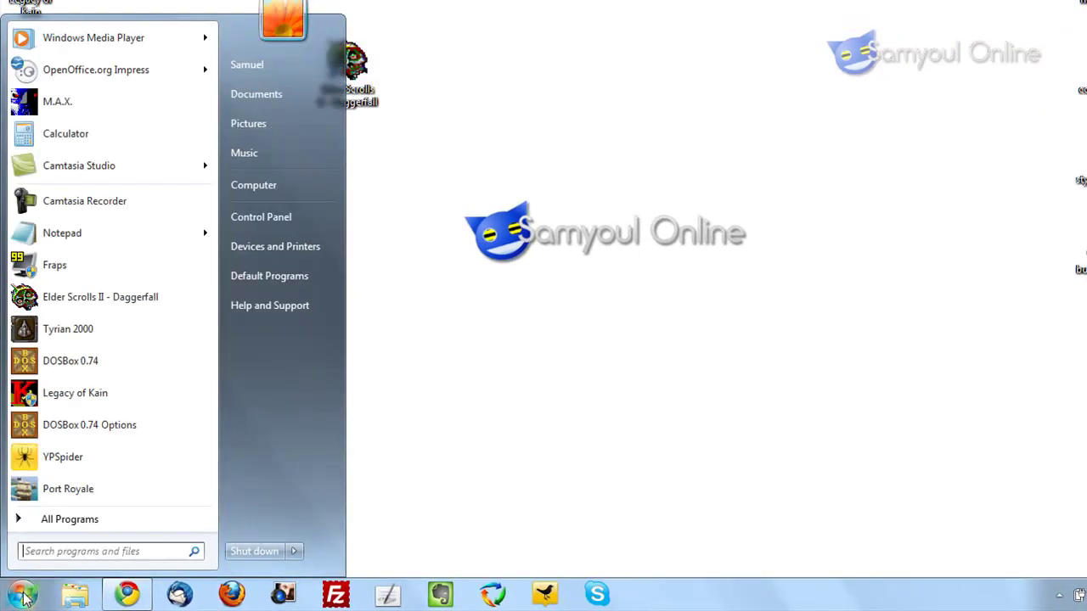
click(413, 221)
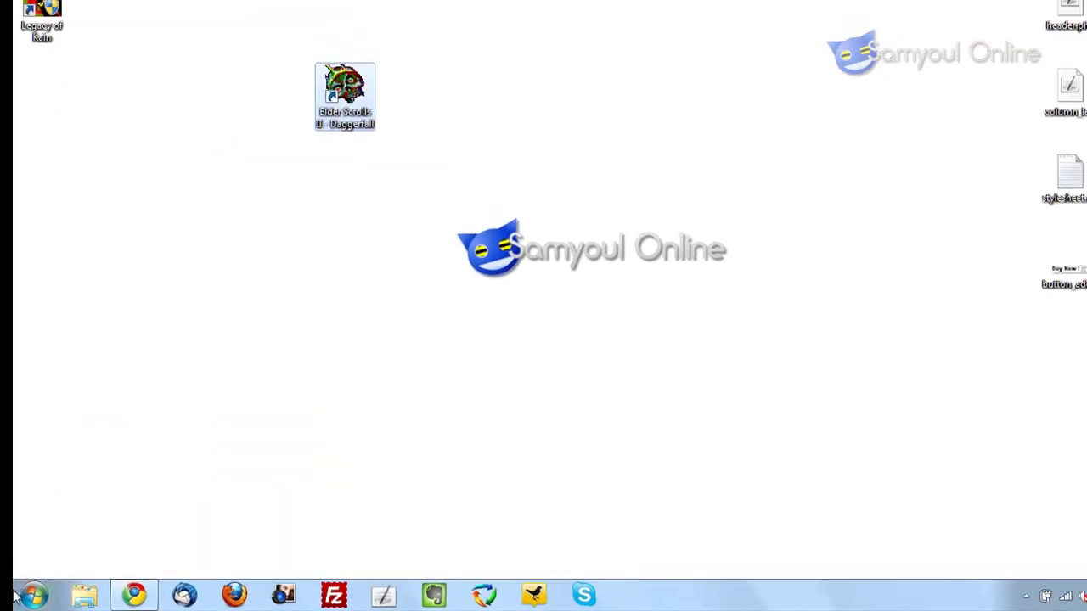
click(84, 596)
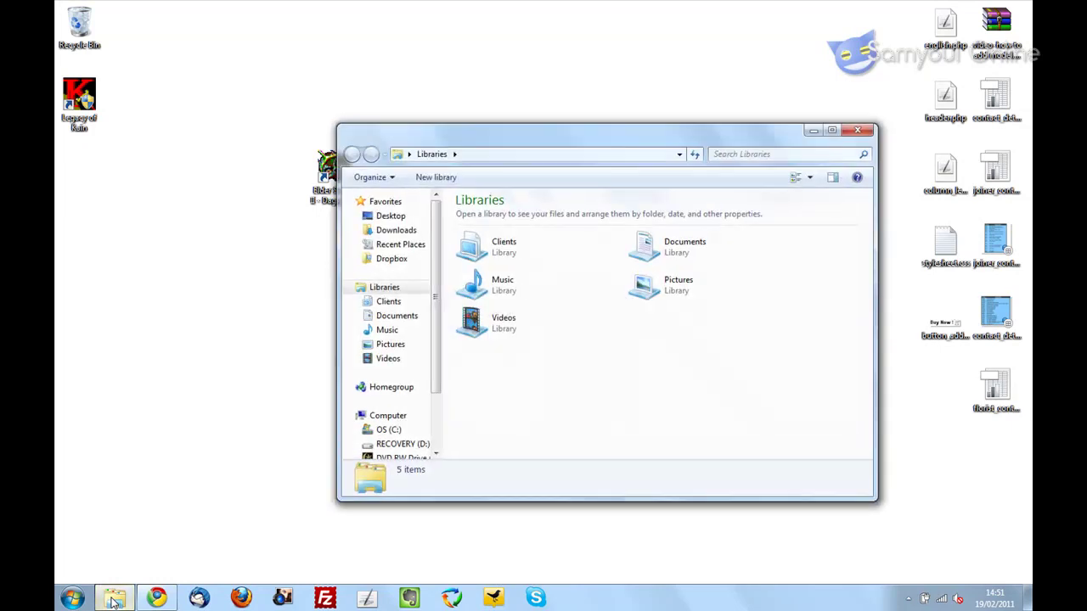
click(395, 431)
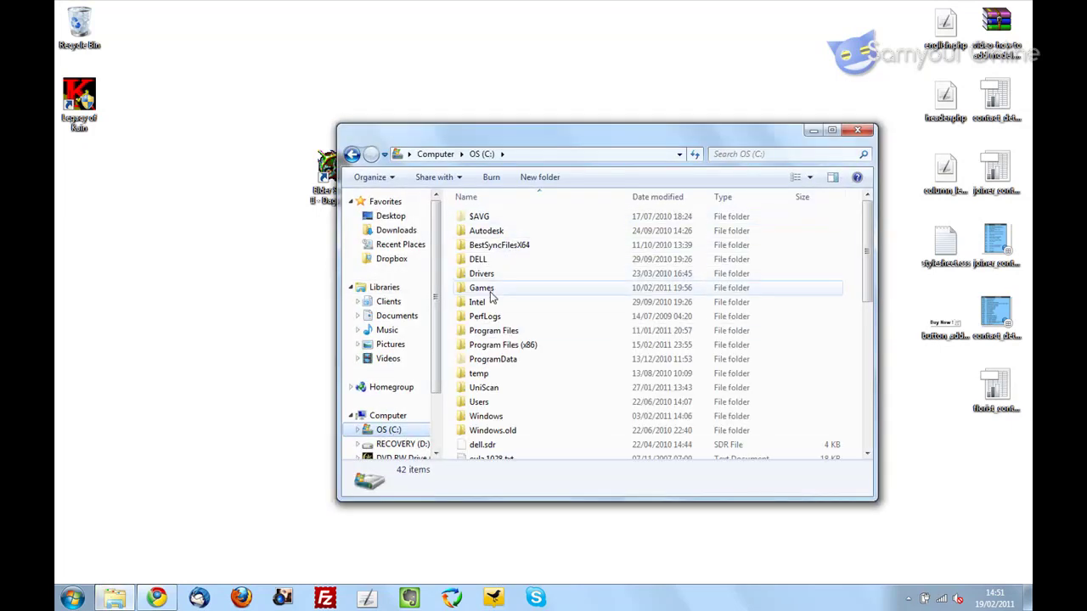
click(486, 289)
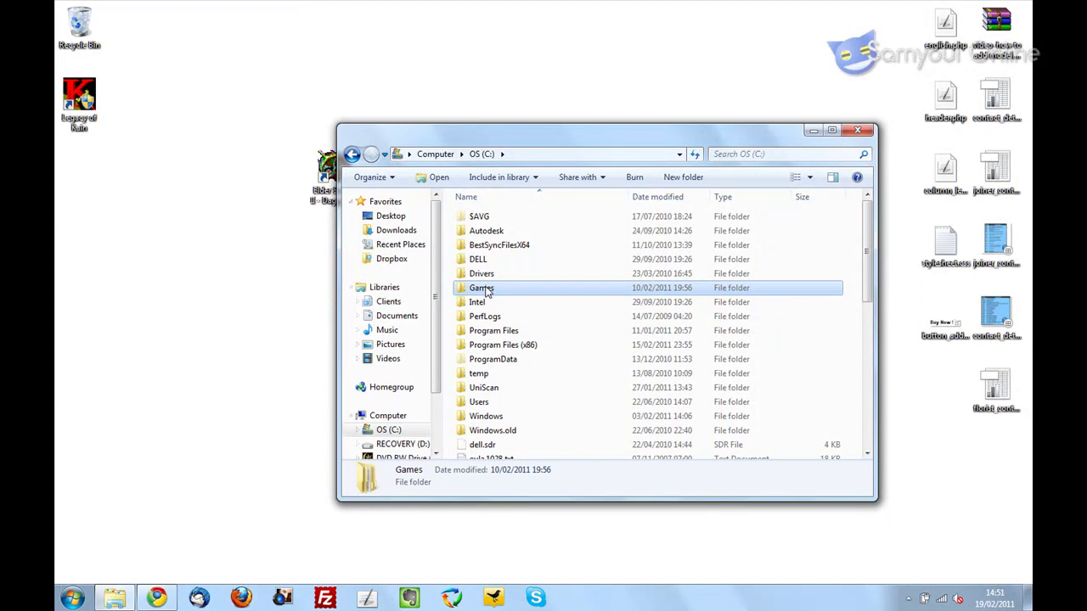
double_click(484, 289)
double_click(479, 215)
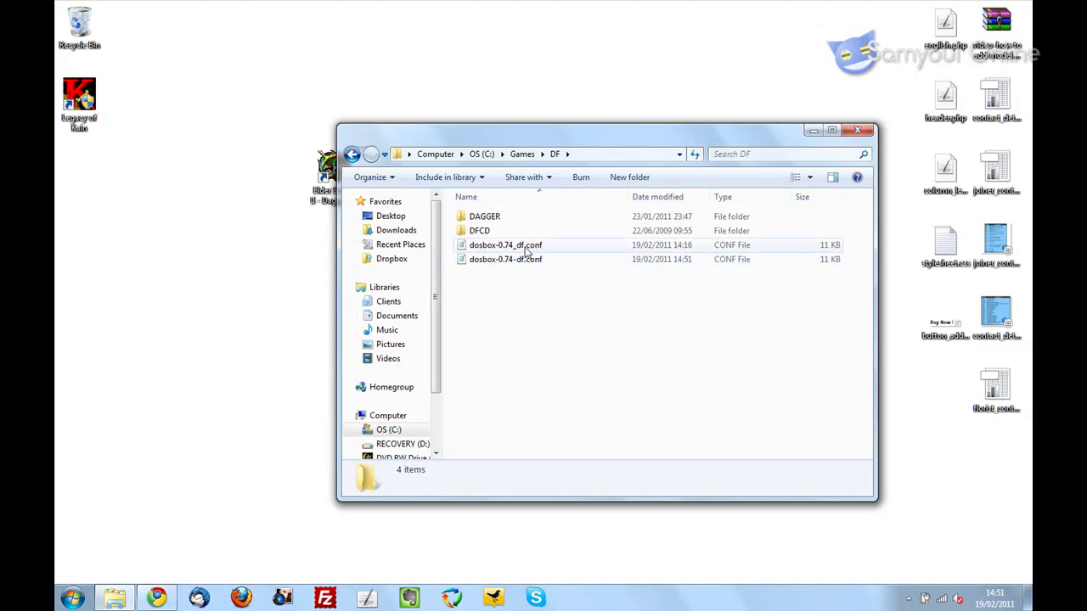
Open a second Windows Explorer window alongside the DF folder window.
click(116, 599)
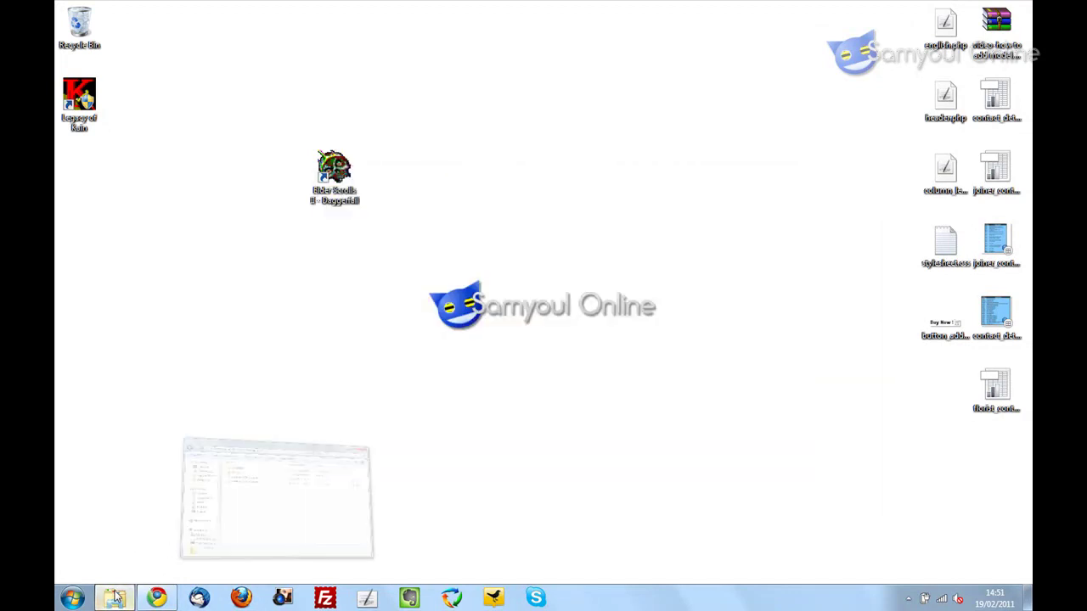
click(116, 599)
right_click(116, 598)
click(145, 530)
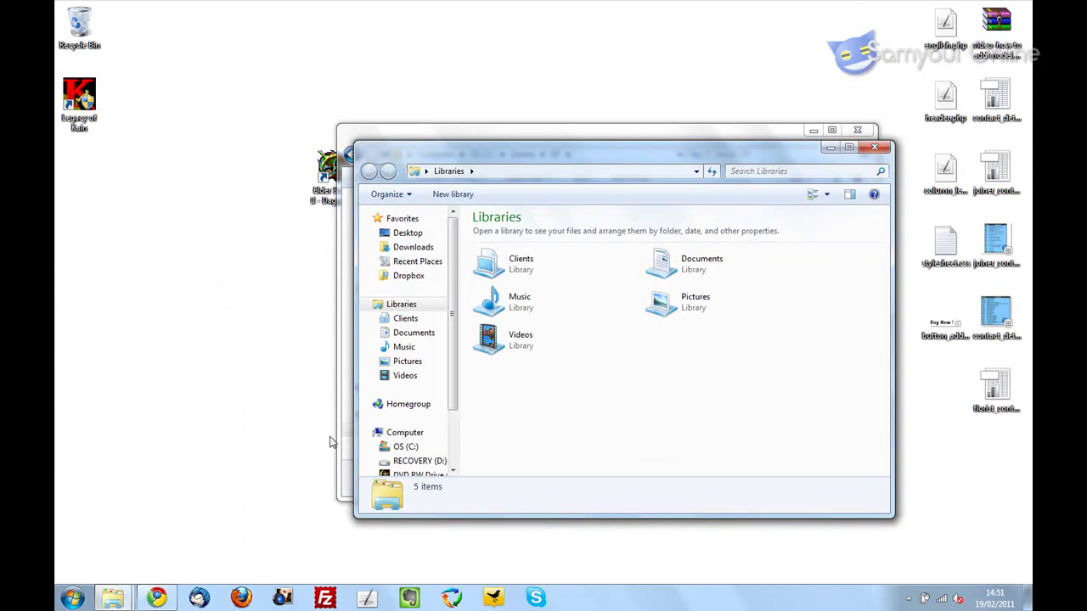
Browse to the C:\Program Files (x86)\DOSBox-0.74 folder in the second Explorer window.
click(407, 446)
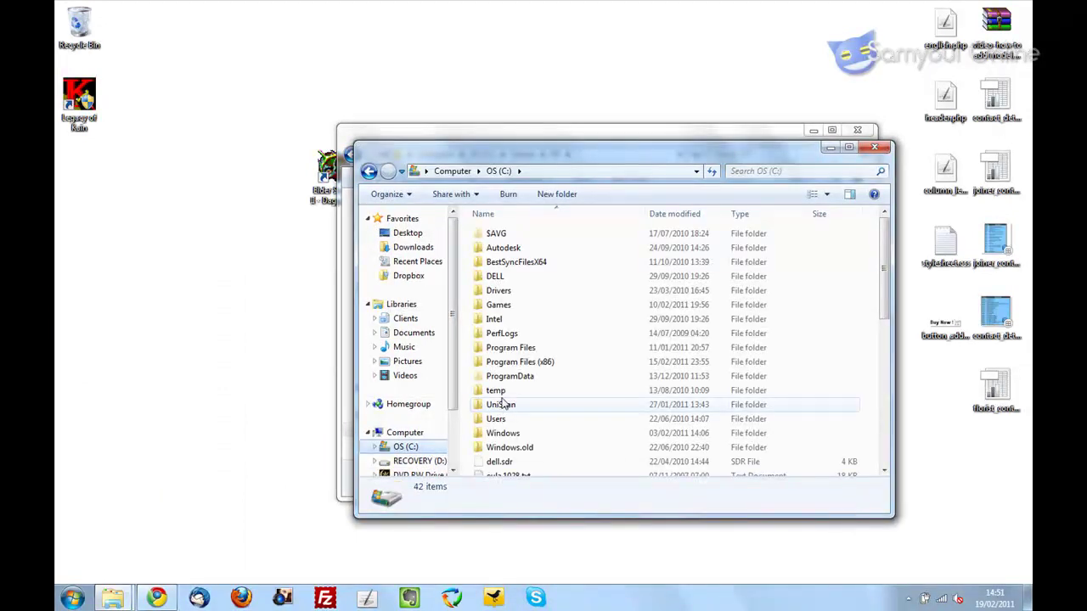
double_click(511, 362)
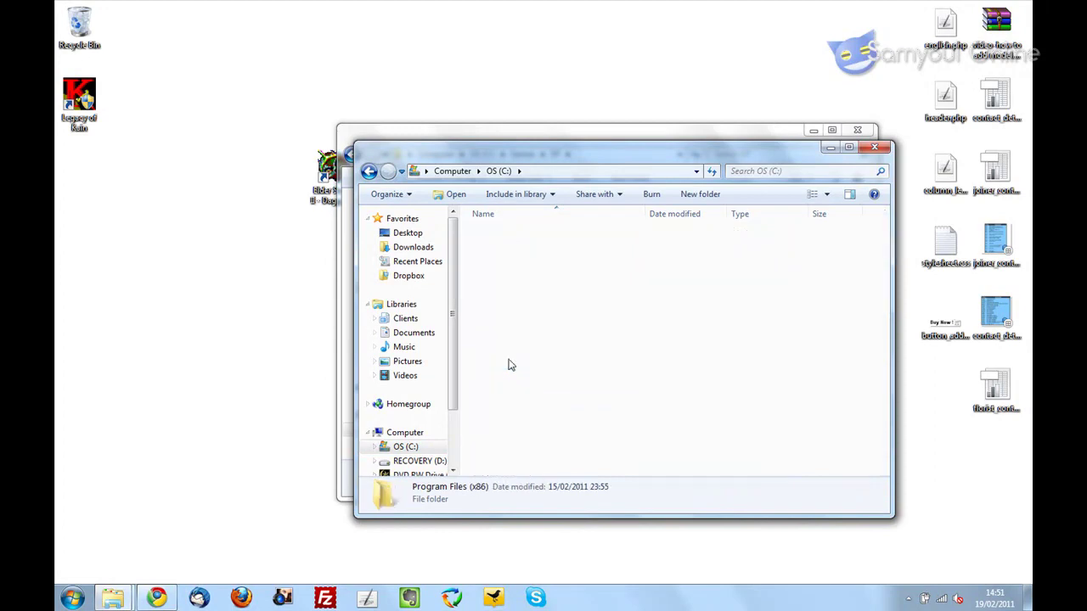
click(500, 448)
scroll(505, 433, down, 4)
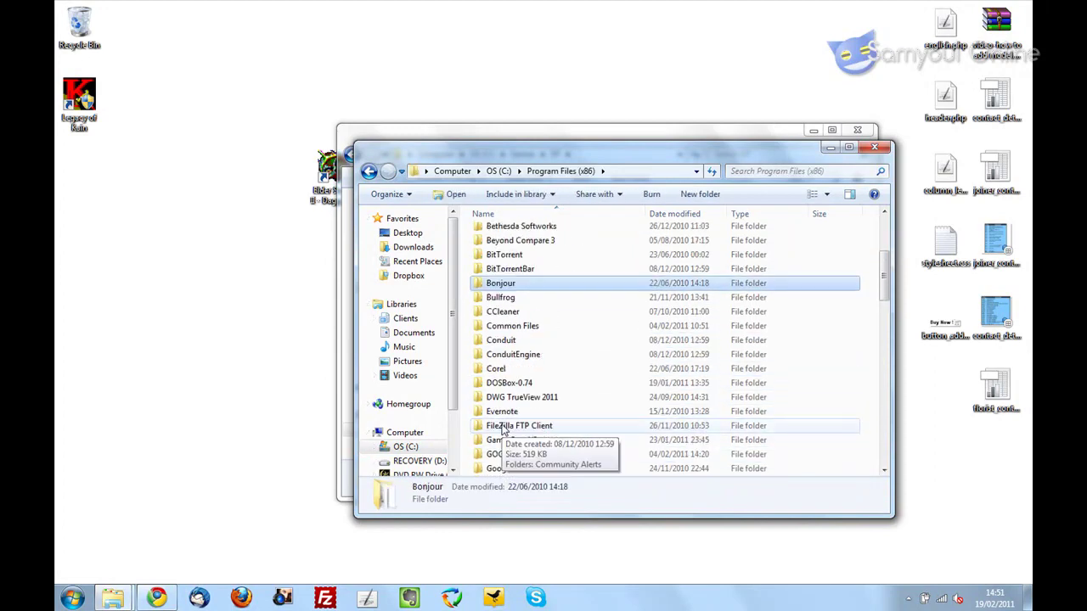
double_click(513, 382)
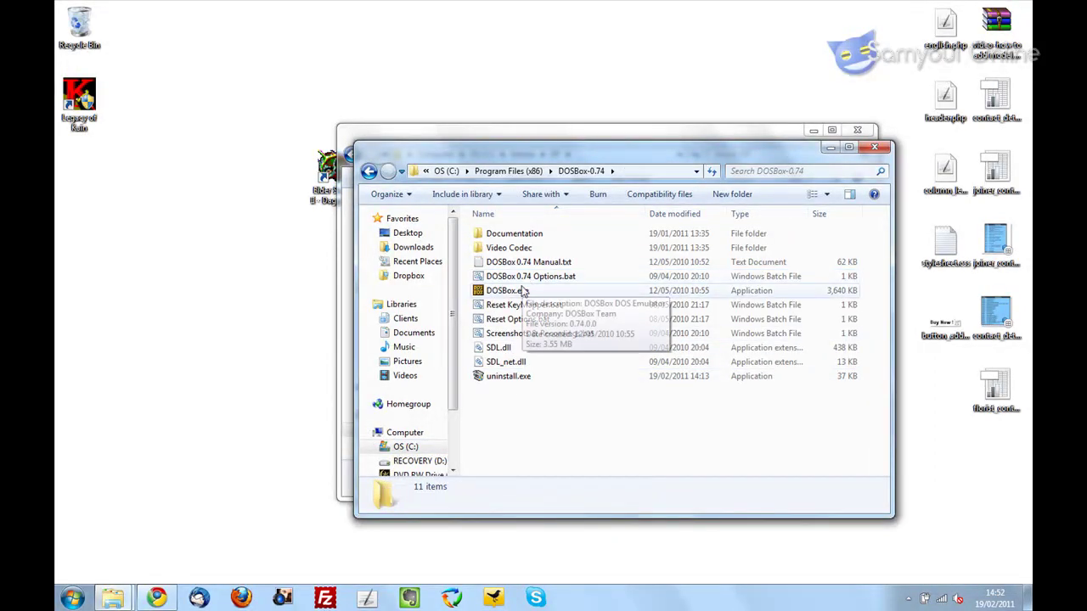
Create a desktop shortcut to DOSBox.exe and close the DOSBox-0.74 folder window.
click(523, 290)
right_click(523, 293)
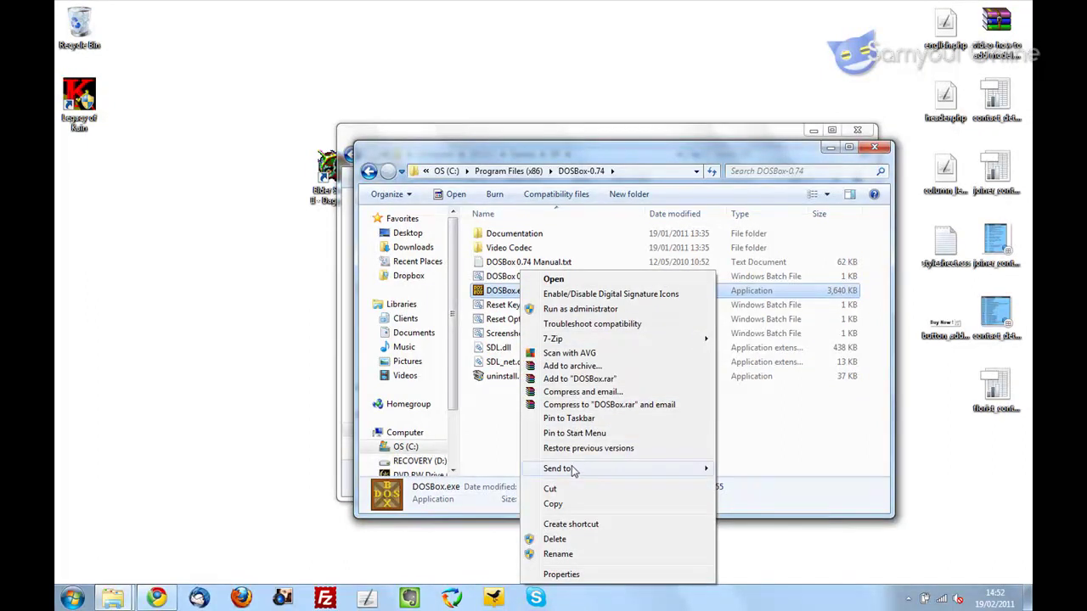
click(580, 524)
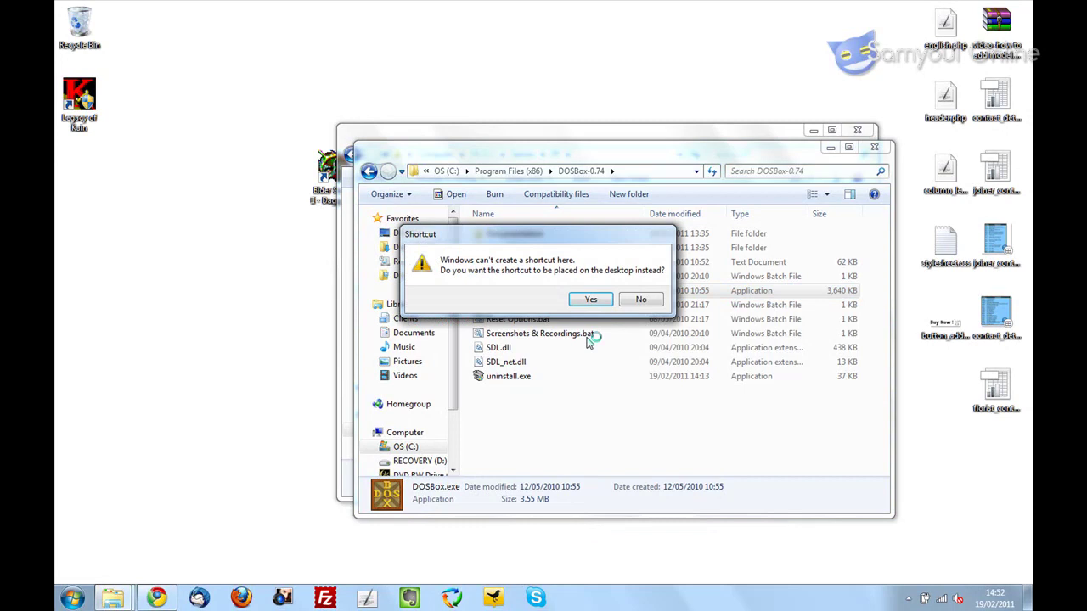
click(591, 300)
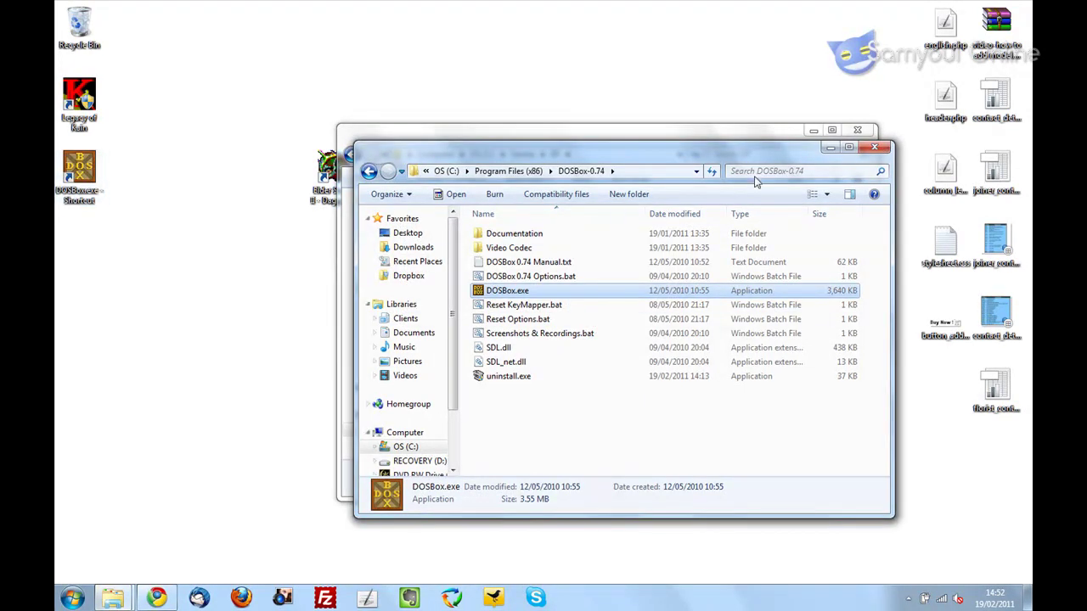
click(873, 149)
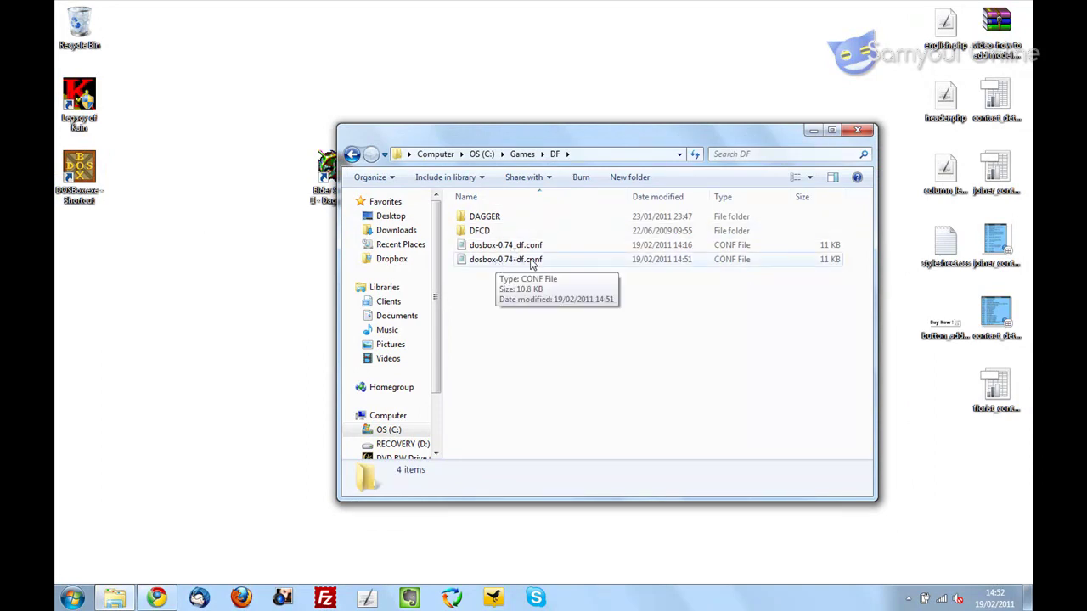
Minimize the DF folder window, test-launch DOSBox from the new desktop shortcut, and close it.
click(272, 241)
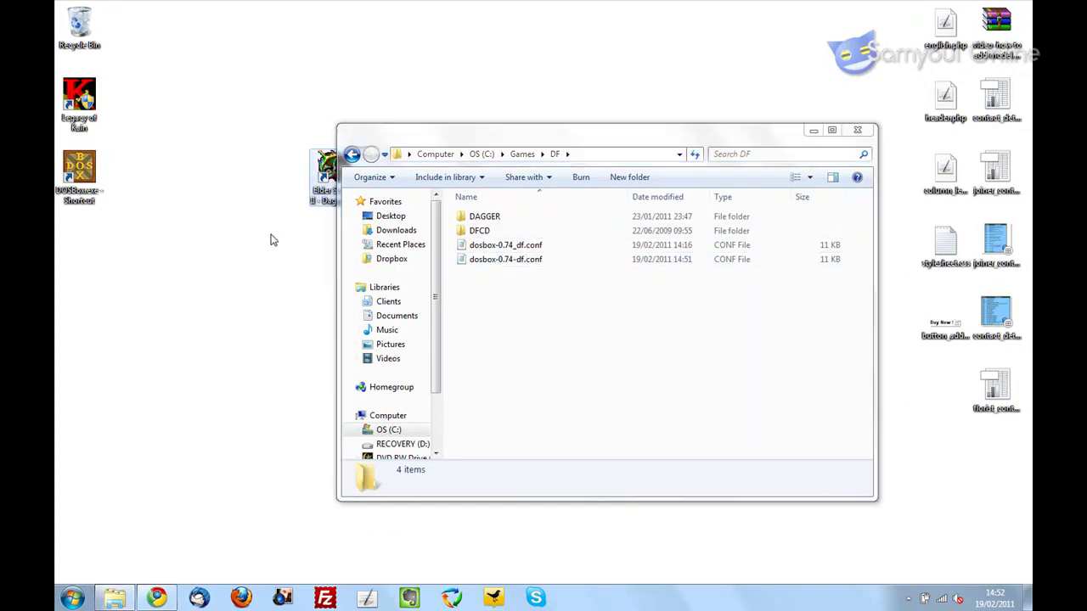
click(813, 129)
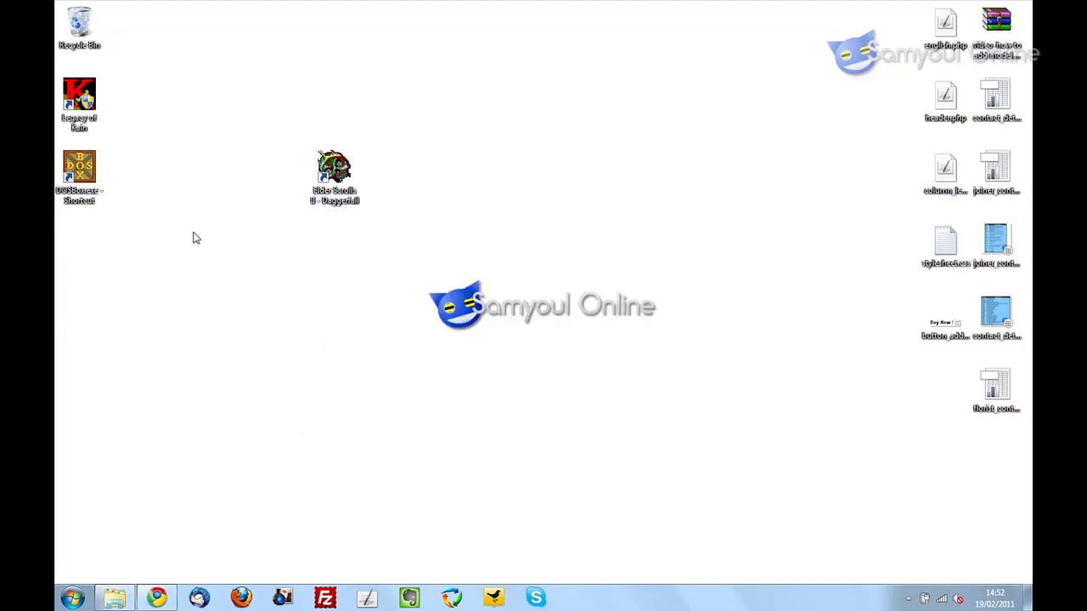
double_click(81, 178)
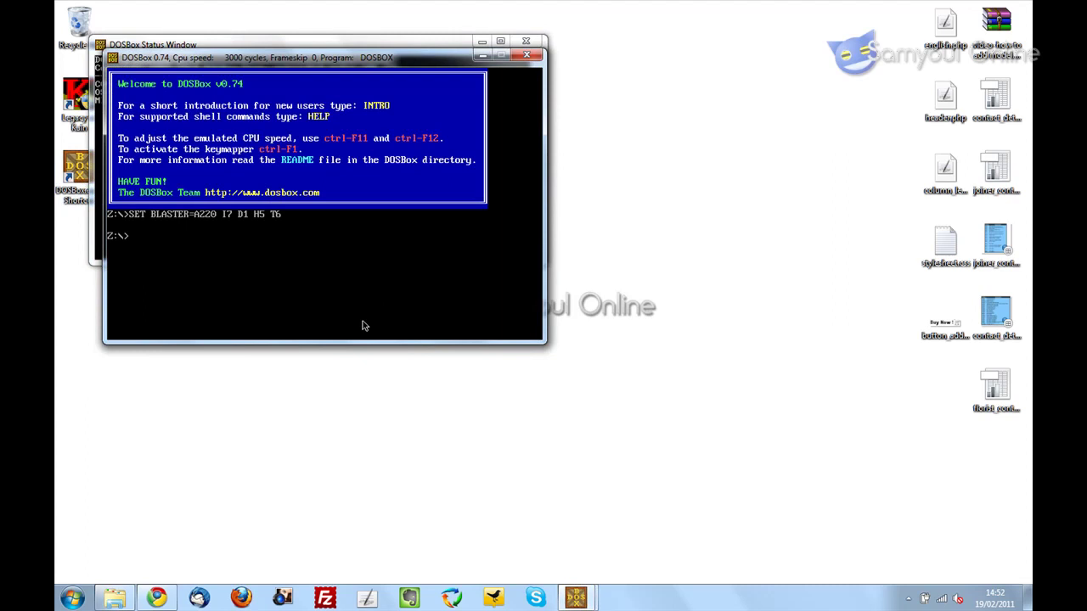
click(526, 55)
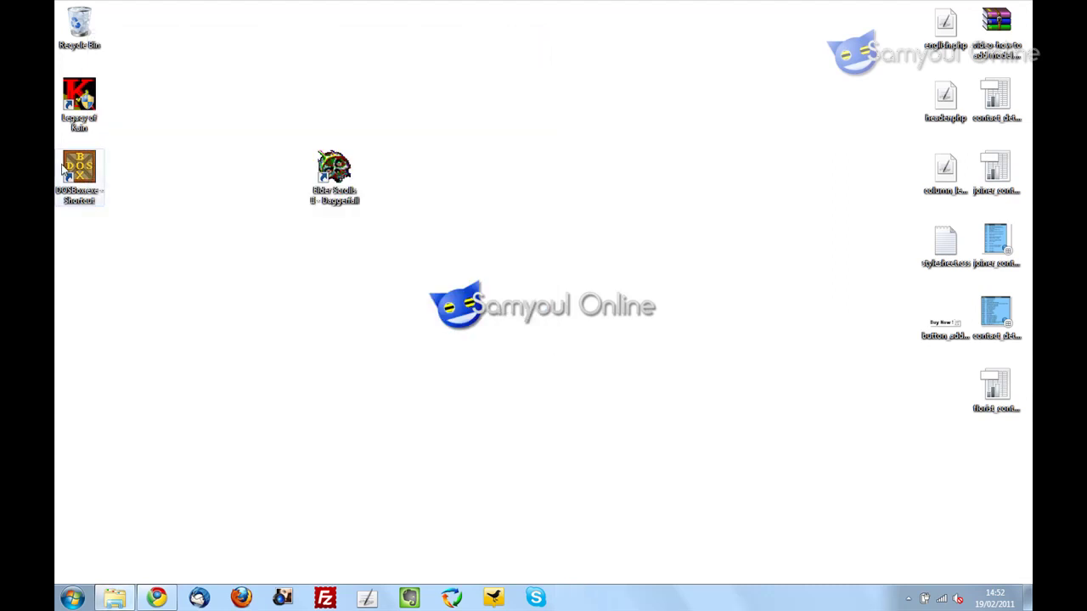
right_click(72, 170)
click(129, 469)
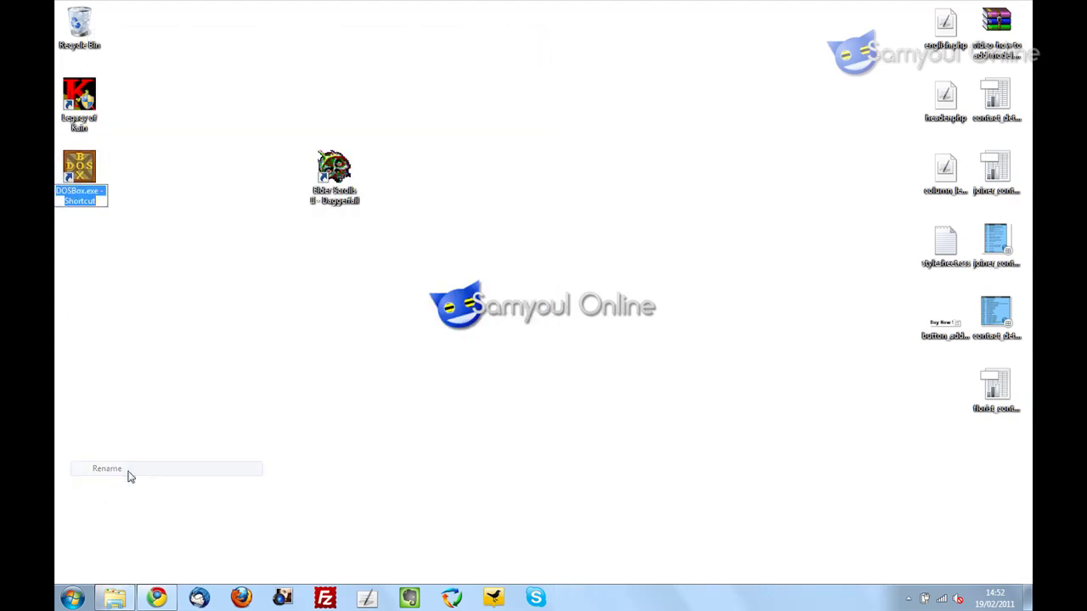
click(80, 163)
Open the DOSBox shortcut's properties and append -conf "" to the end of its target.
right_click(73, 155)
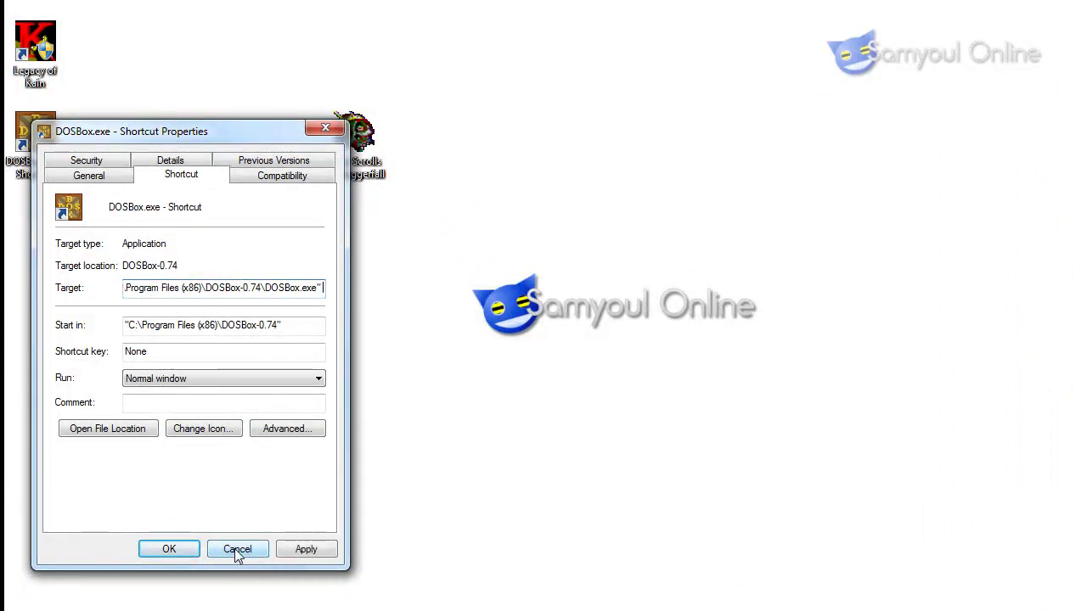
text(-con)
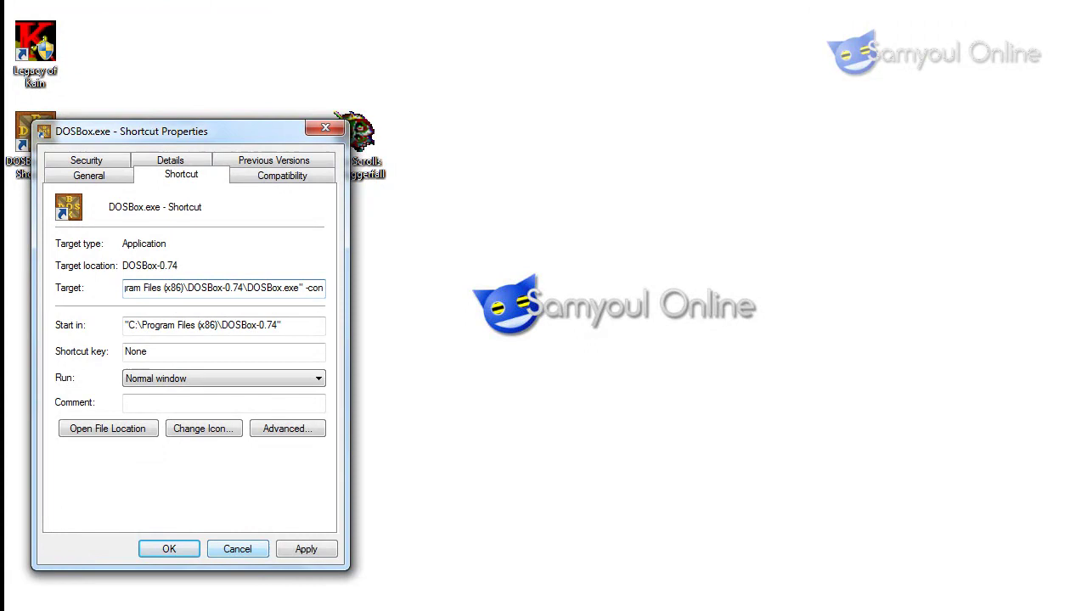
text(f "")
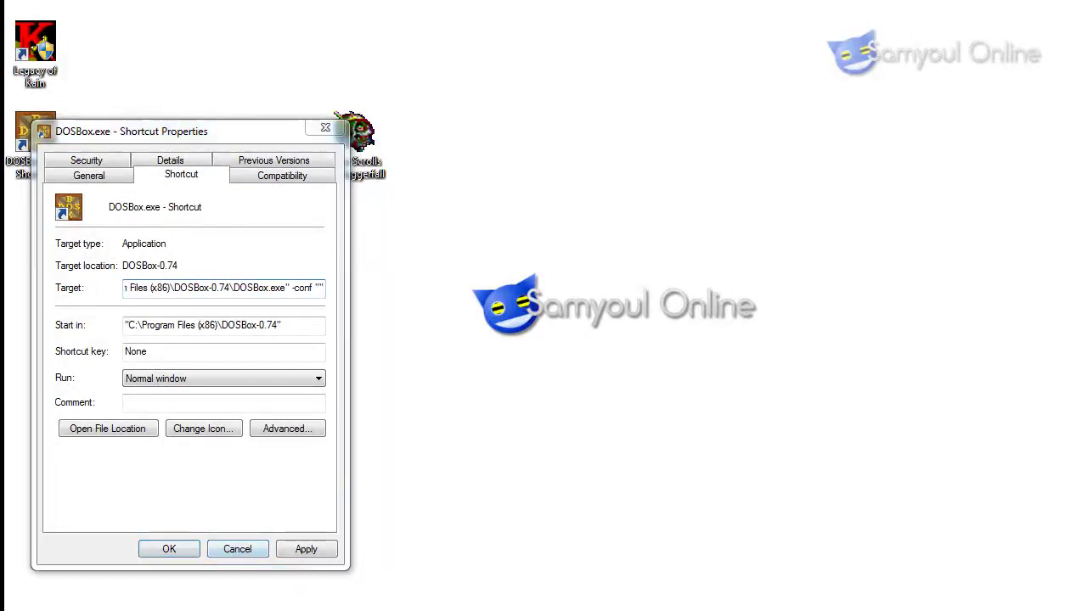
Copy the full path of dosbox-0.74-df.conf in the DF folder from the object name in its security properties.
click(128, 594)
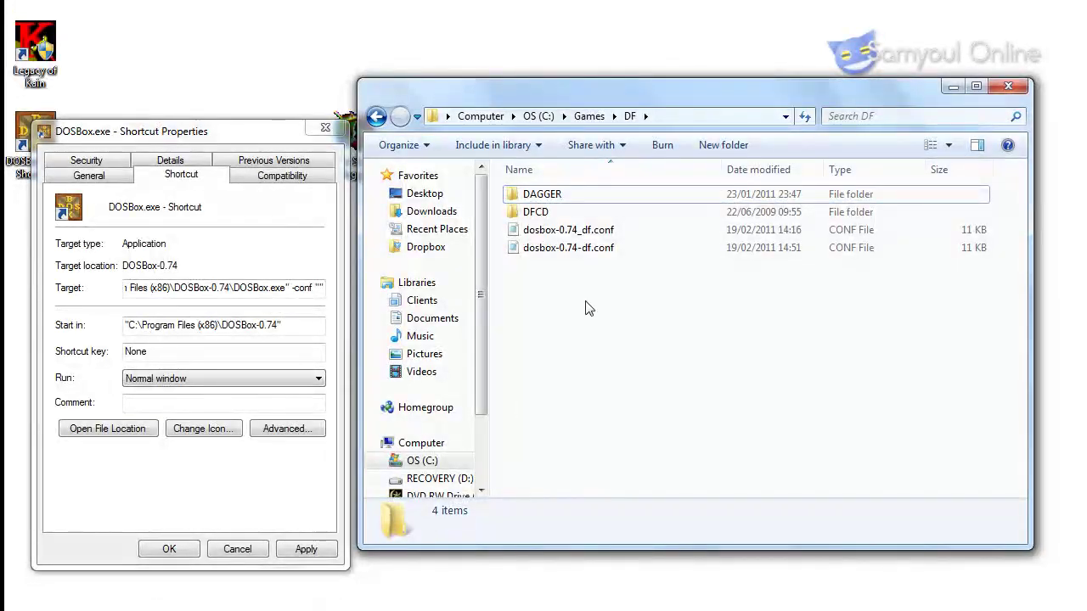
click(586, 247)
right_click(588, 247)
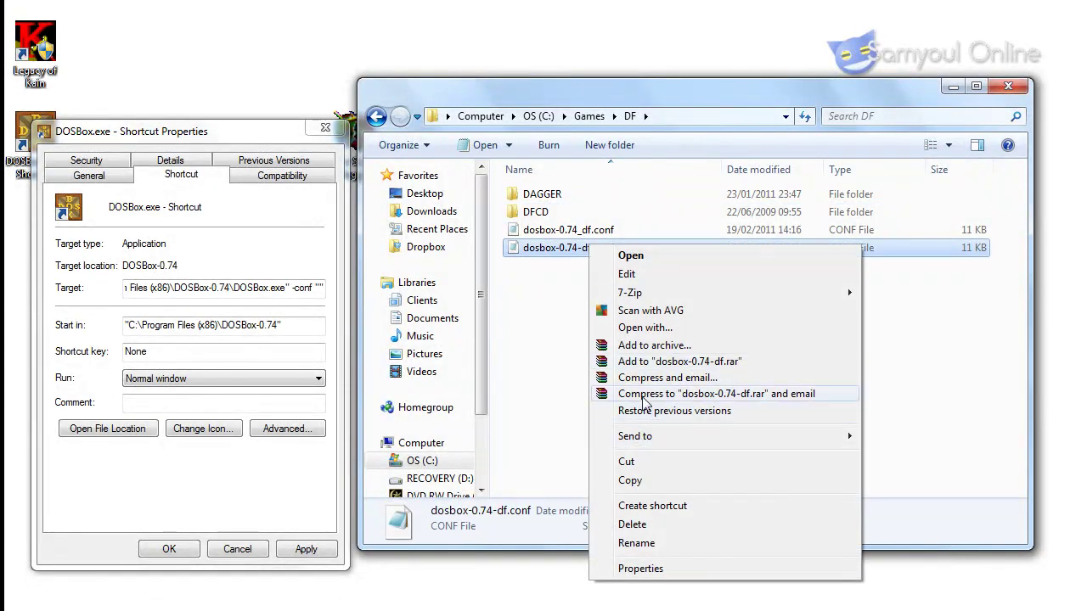
click(645, 568)
click(665, 254)
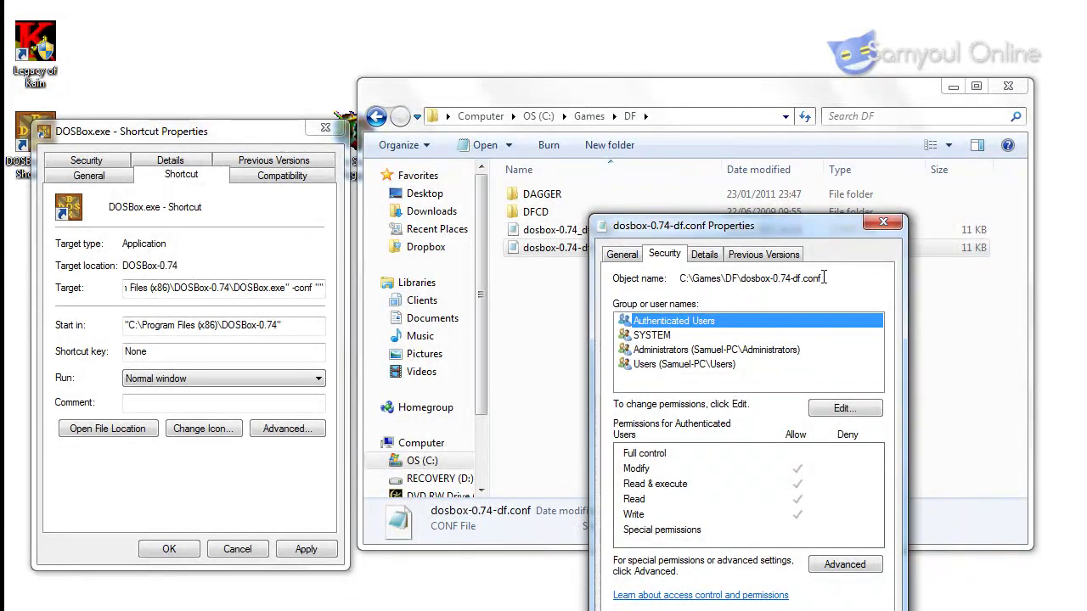
drag(821, 278, 680, 276)
key(ctrl+c)
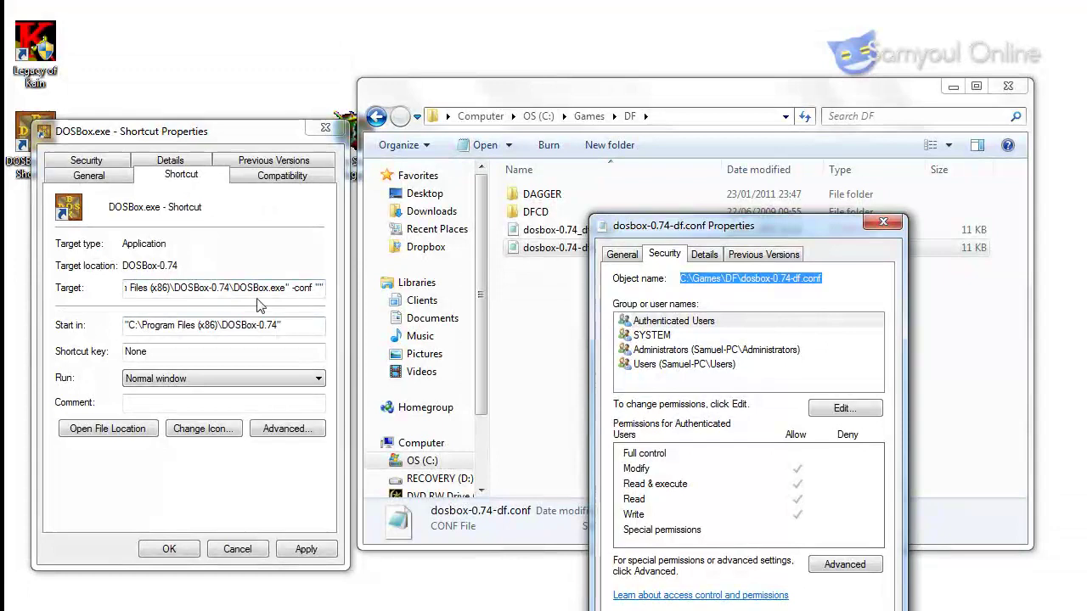
Insert C:\Games\DF\dosbox-0.74-df.conf between the quotes after -conf in the shortcut's target, apply it, and close both properties dialogs.
click(320, 289)
key(ctrl+v)
text(")
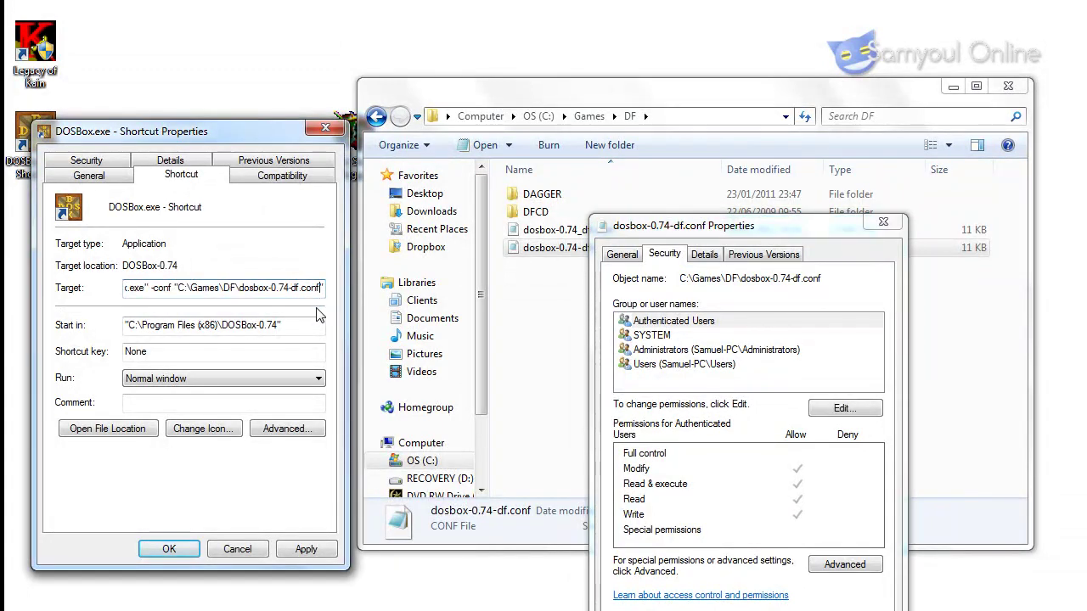
click(306, 547)
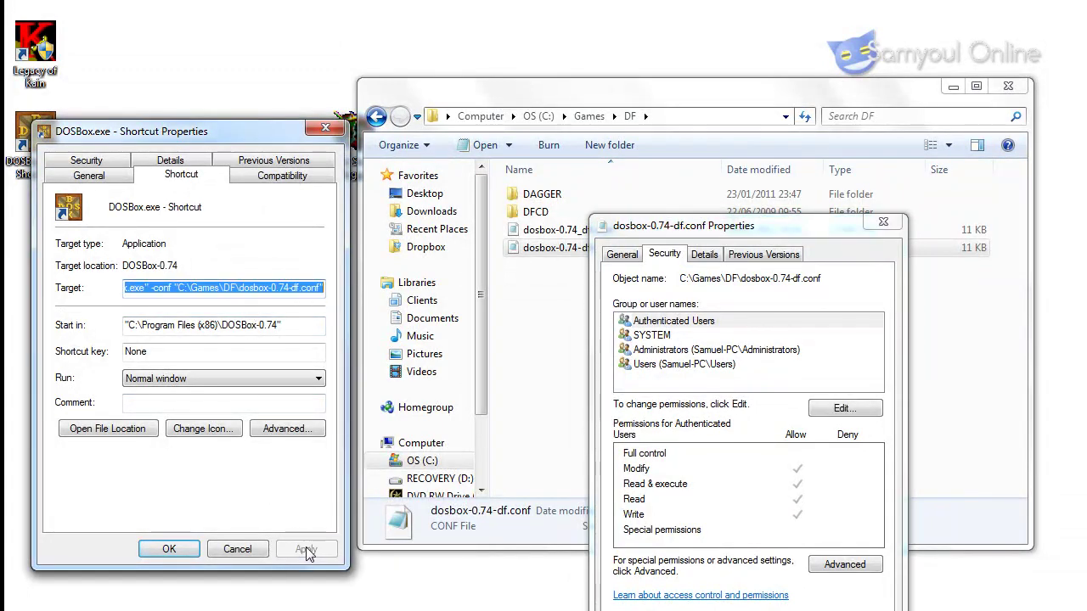
click(198, 551)
click(796, 606)
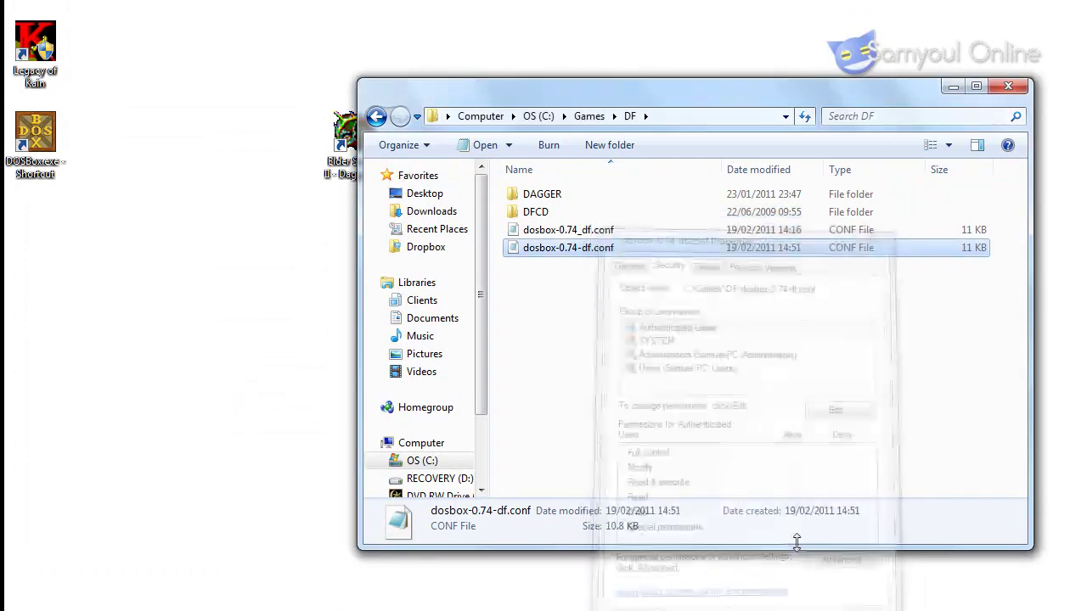
Minimize the DF folder window, test-launch Daggerfall from the DOSBox desktop shortcut, and close the game.
click(200, 283)
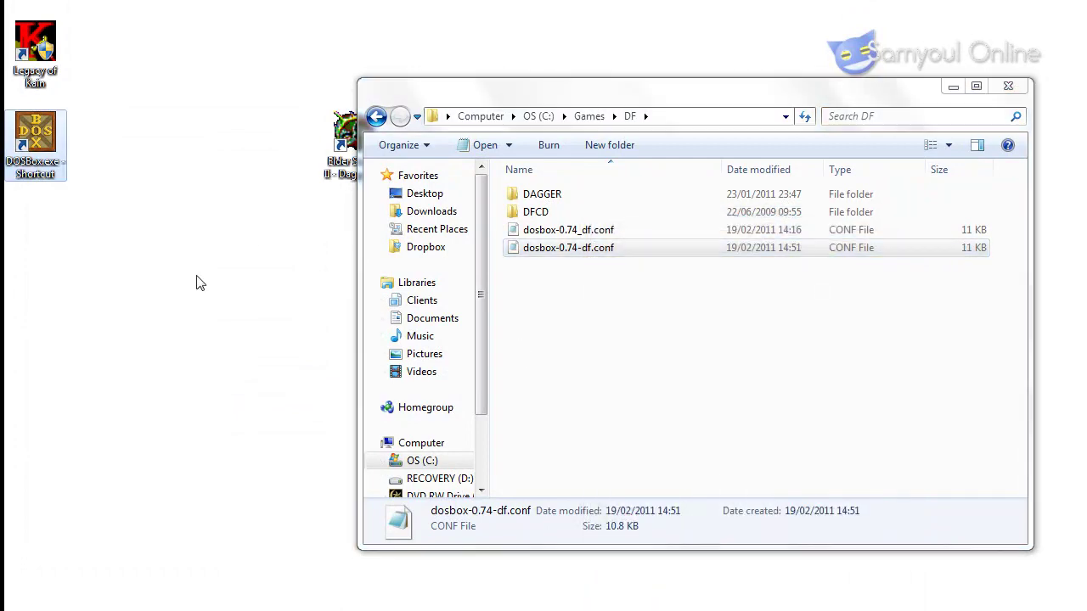
click(952, 87)
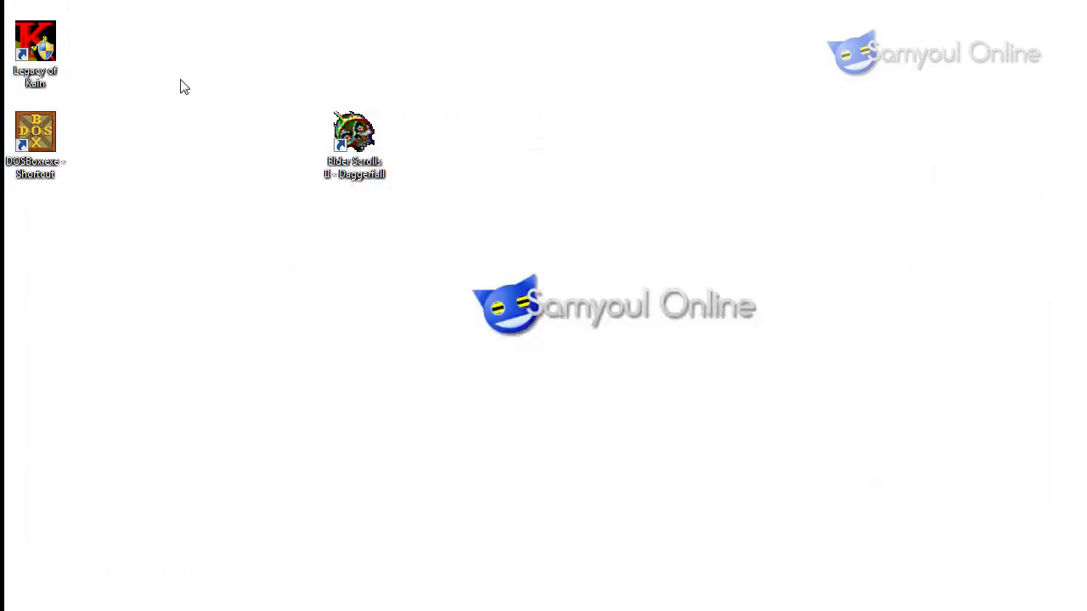
double_click(37, 162)
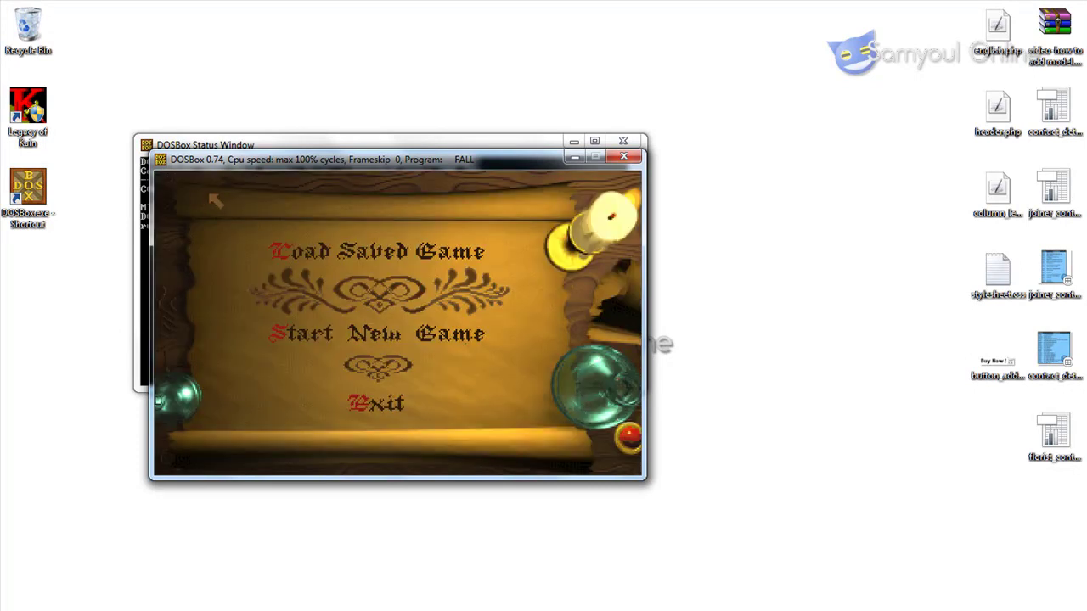
key(alt+Tab)
click(625, 142)
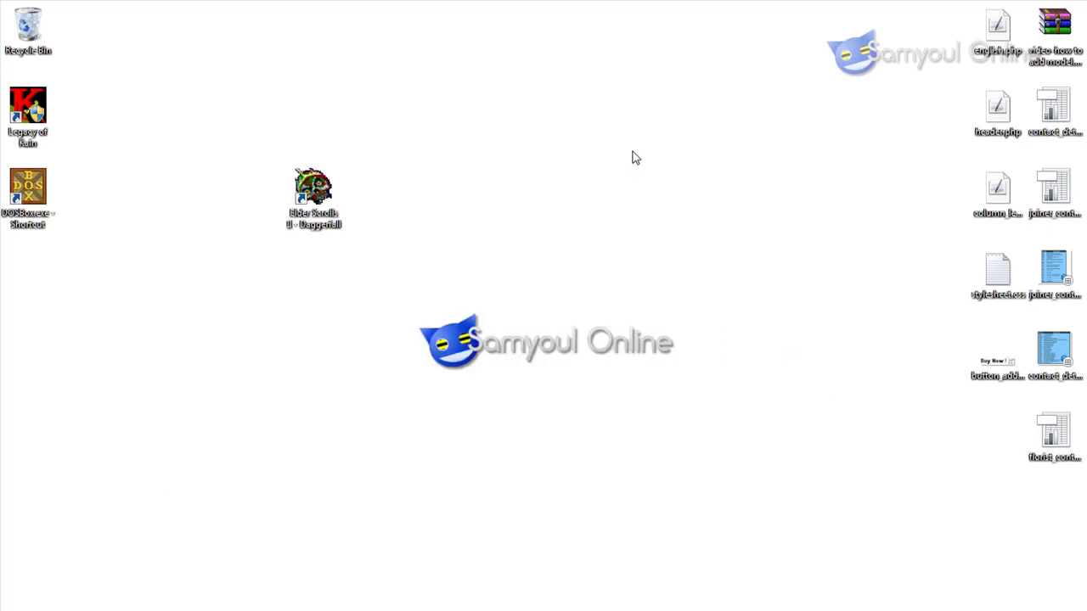
Rename the DOSBox desktop shortcut to Daggerfall.
right_click(42, 190)
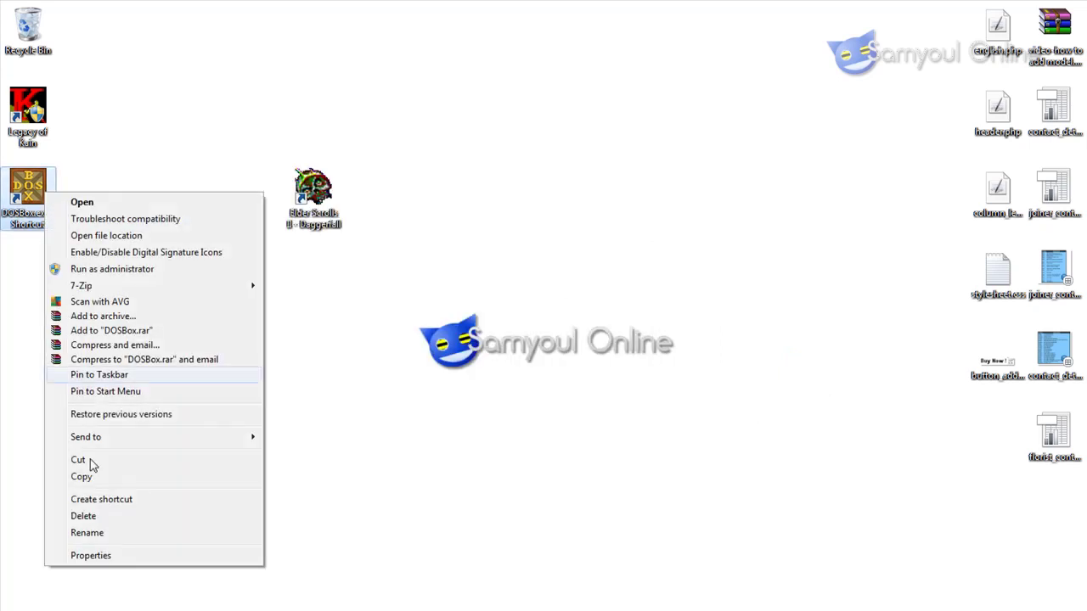
click(92, 533)
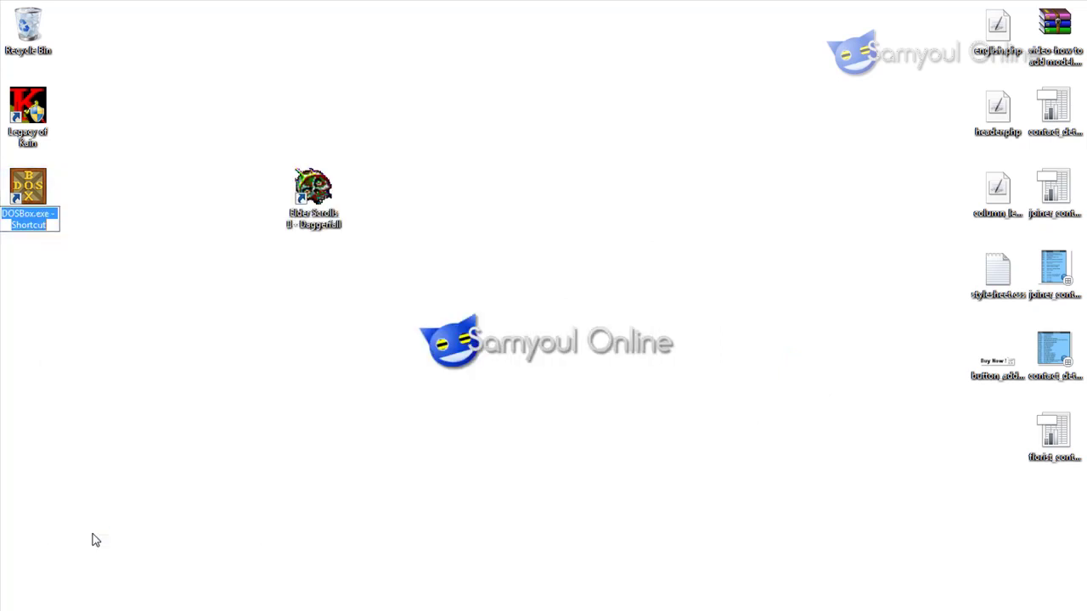
text(Daggerfall)
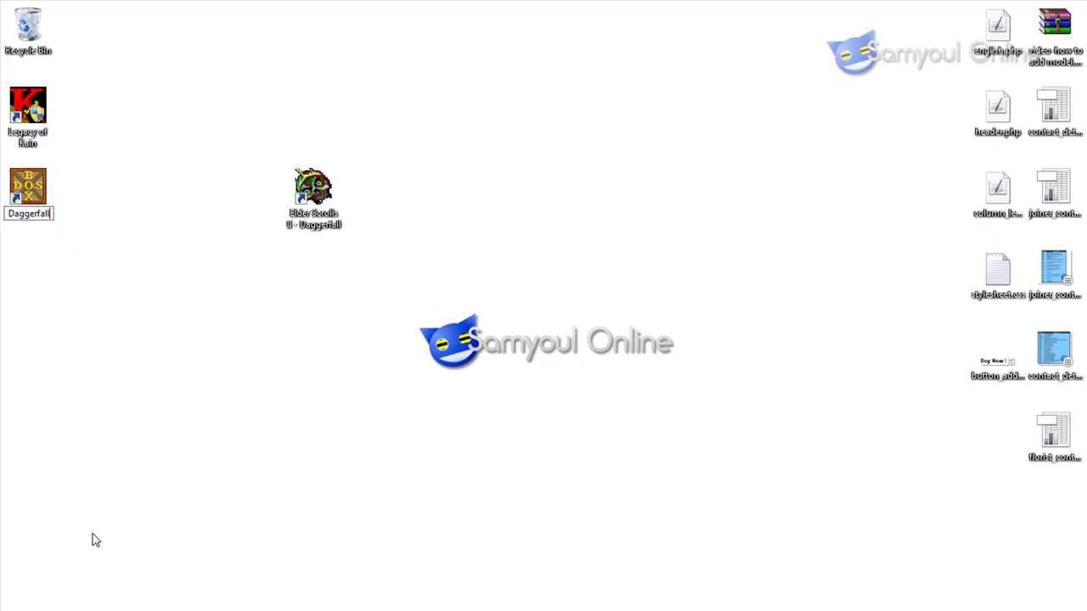
key(Return)
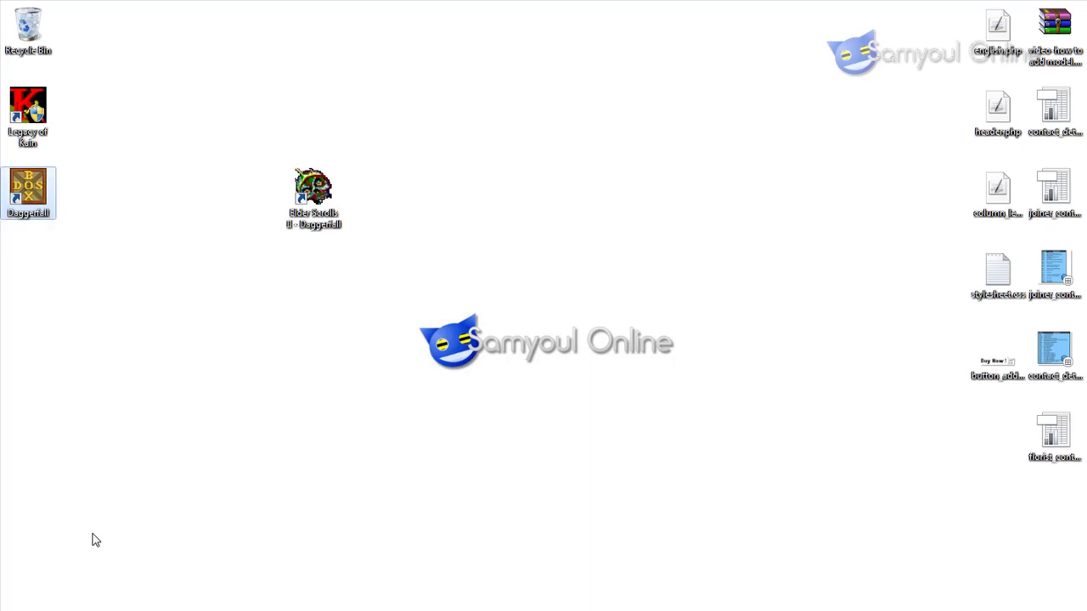
Change the Daggerfall desktop shortcut's icon to DAGGER.ICO from C:\Games\DF\DAGGER, then apply the change and close its properties.
right_click(31, 205)
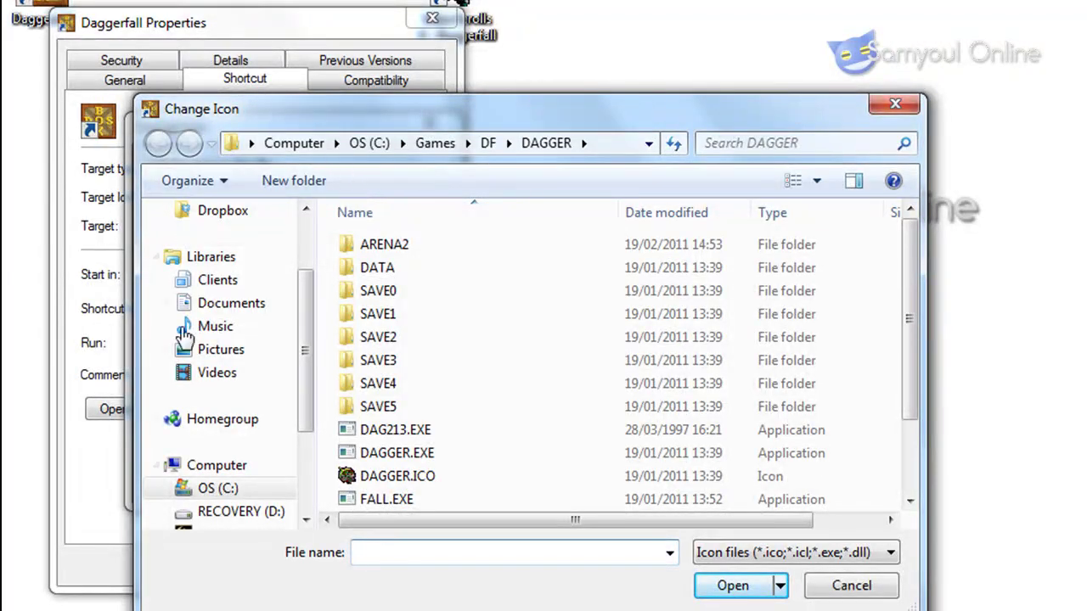
click(184, 487)
double_click(378, 363)
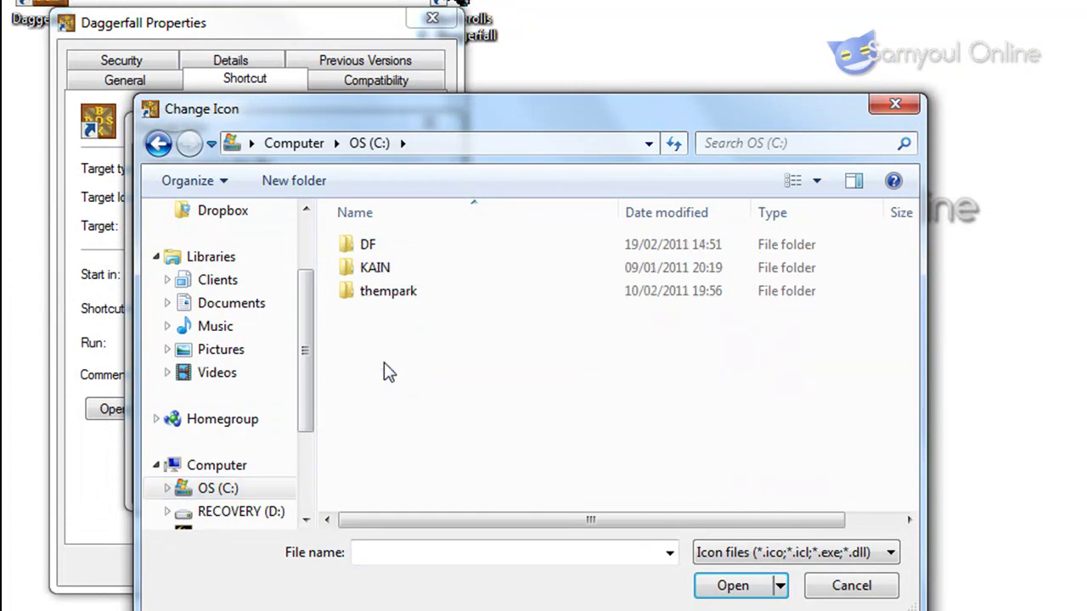
double_click(384, 246)
double_click(384, 245)
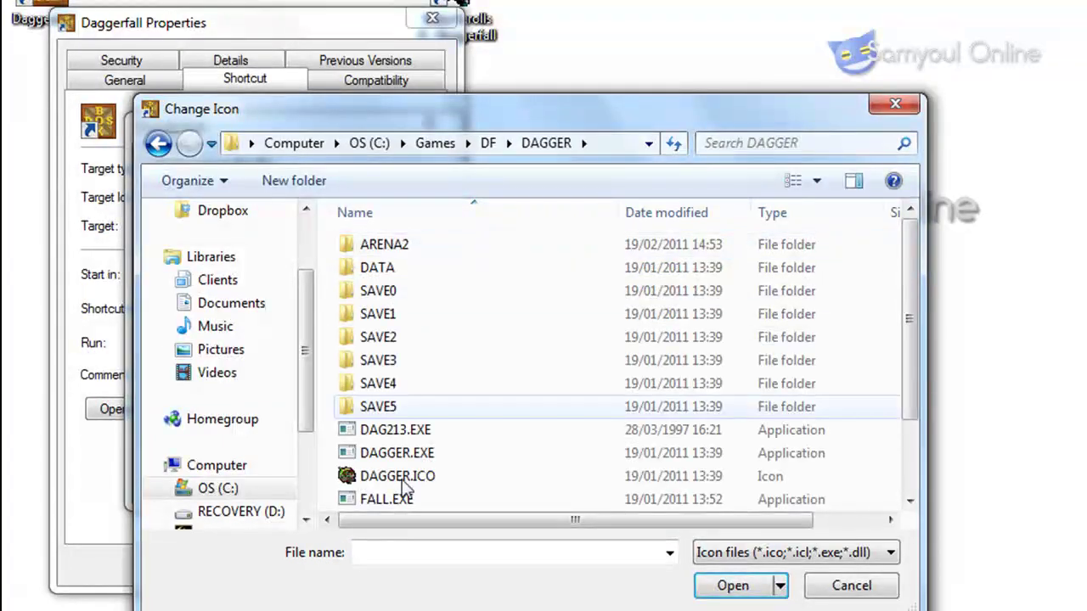
click(391, 478)
click(729, 586)
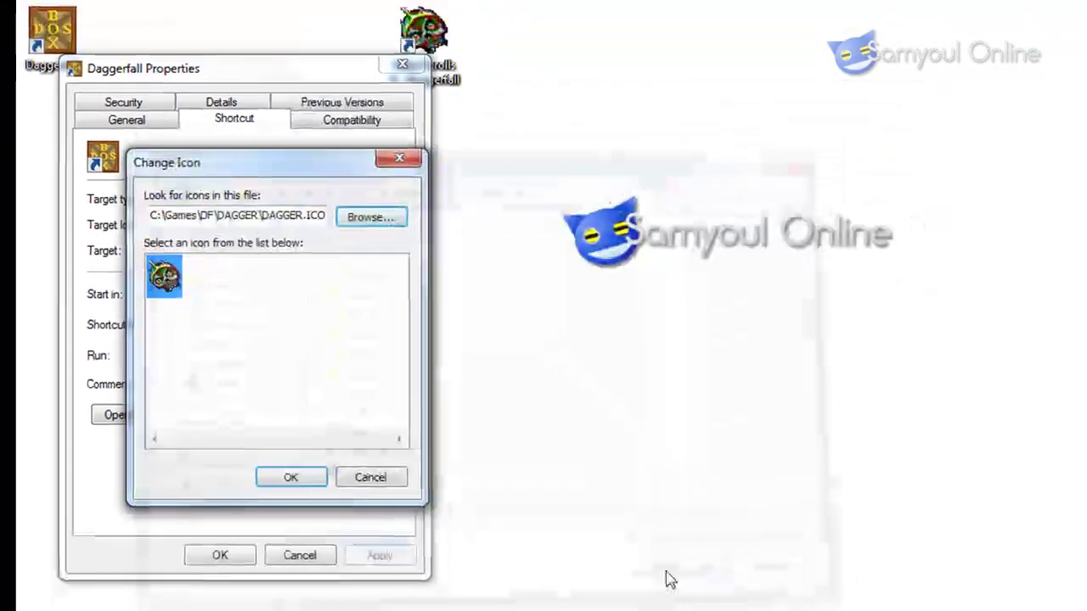
click(243, 472)
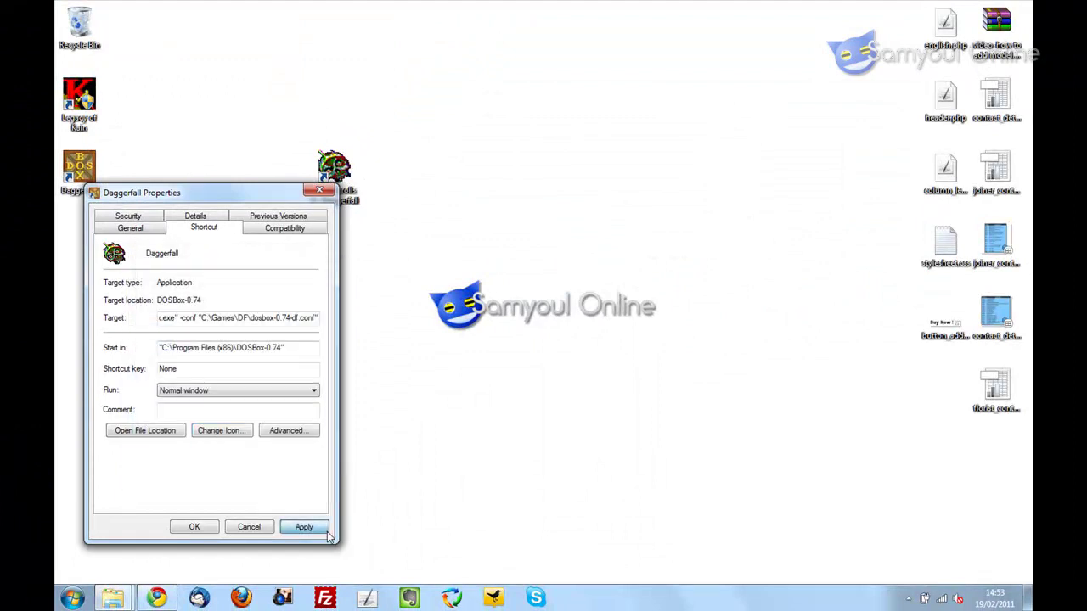
click(304, 526)
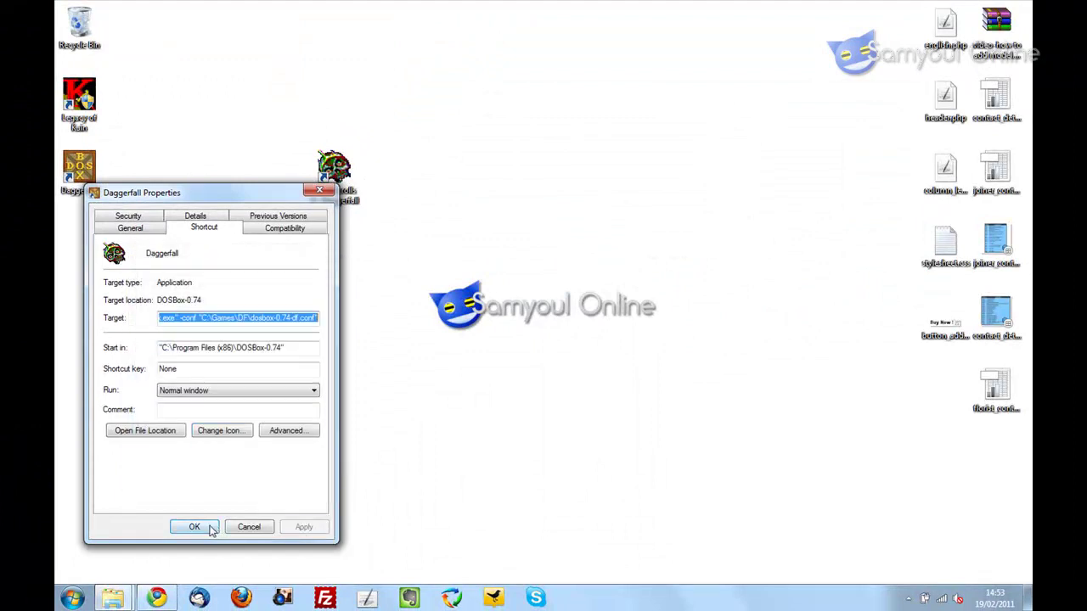
click(194, 527)
Move the Daggerfall shortcut below the Elder Scrolls II - Daggerfall icon on the desktop, test-launch the game from it, and close the game.
drag(79, 170, 345, 314)
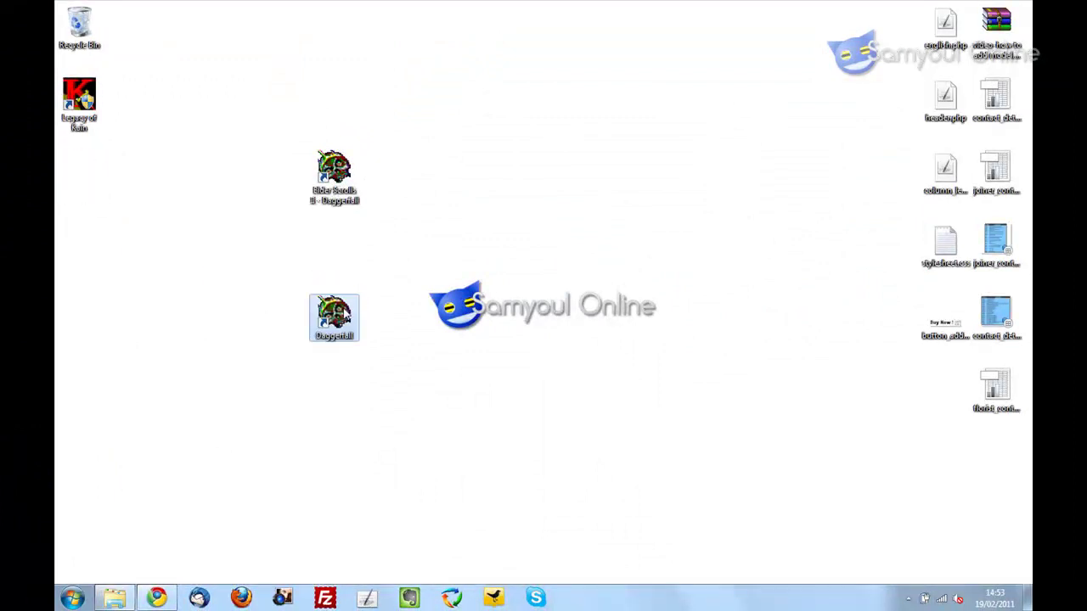
double_click(342, 312)
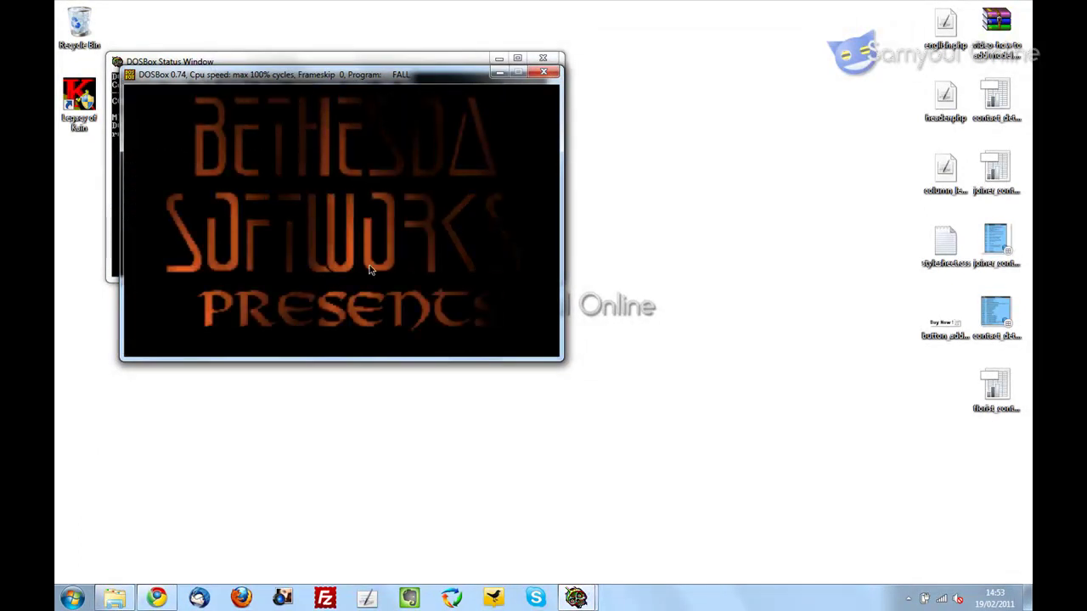
click(541, 72)
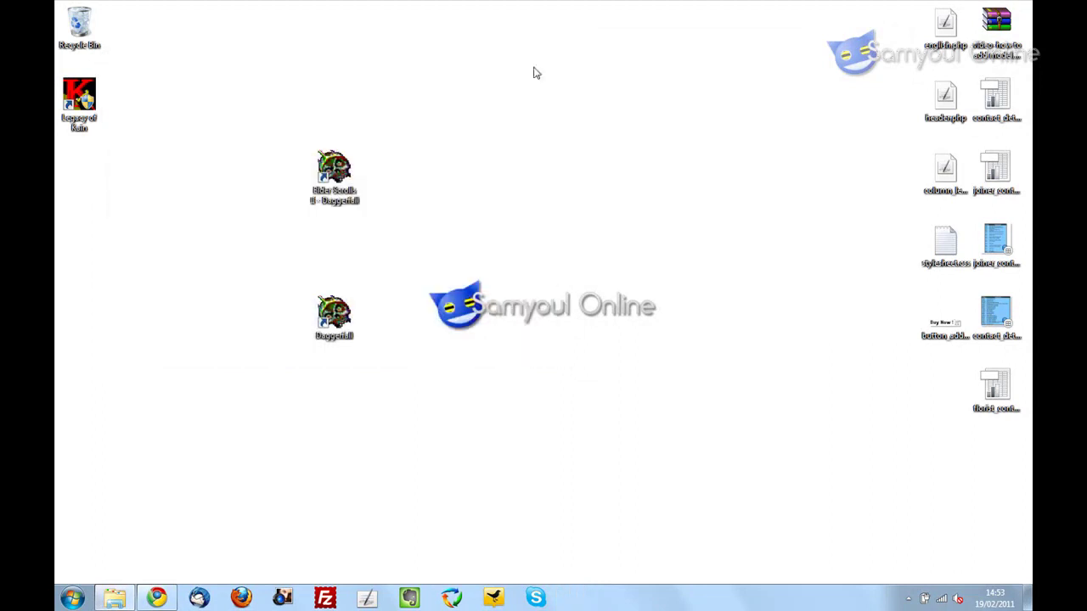
click(345, 321)
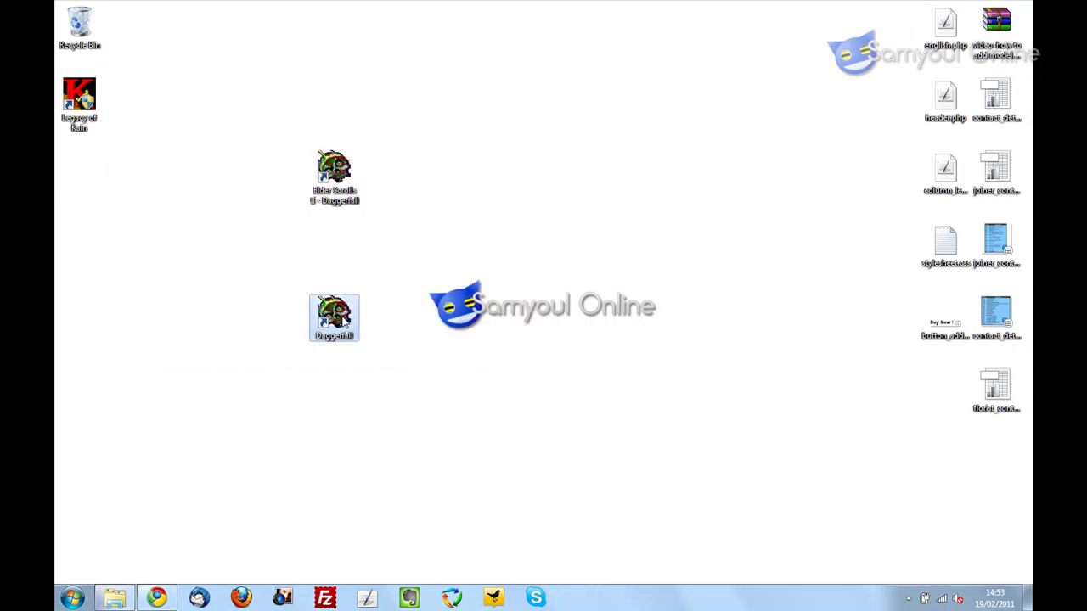